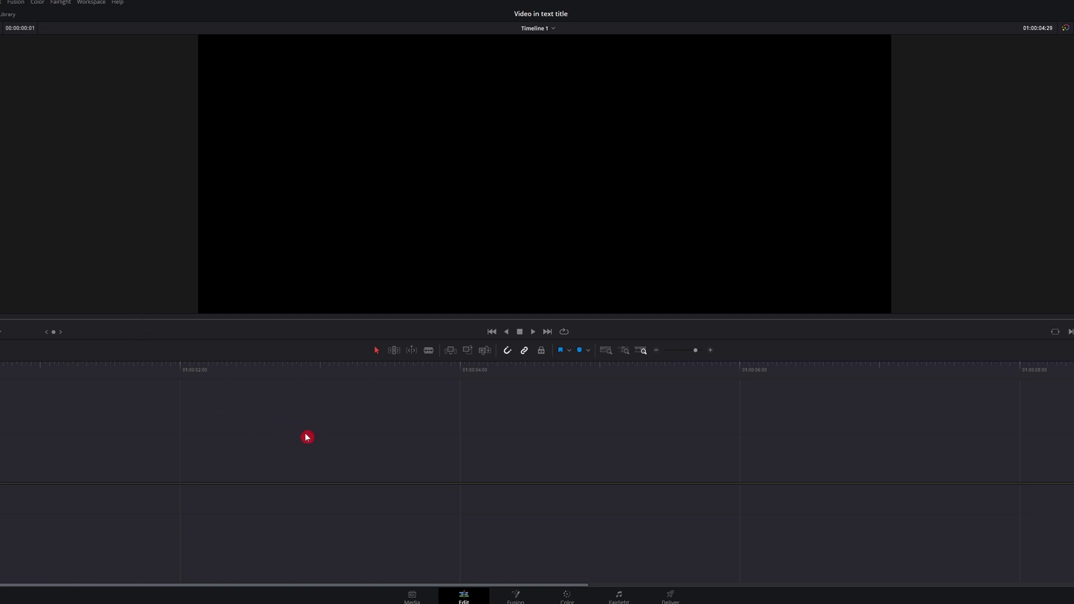
Step: On the Fusion page, add video.mp4 as MediaIn1 wired to MediaOut1 and select it
left_click(516, 598)
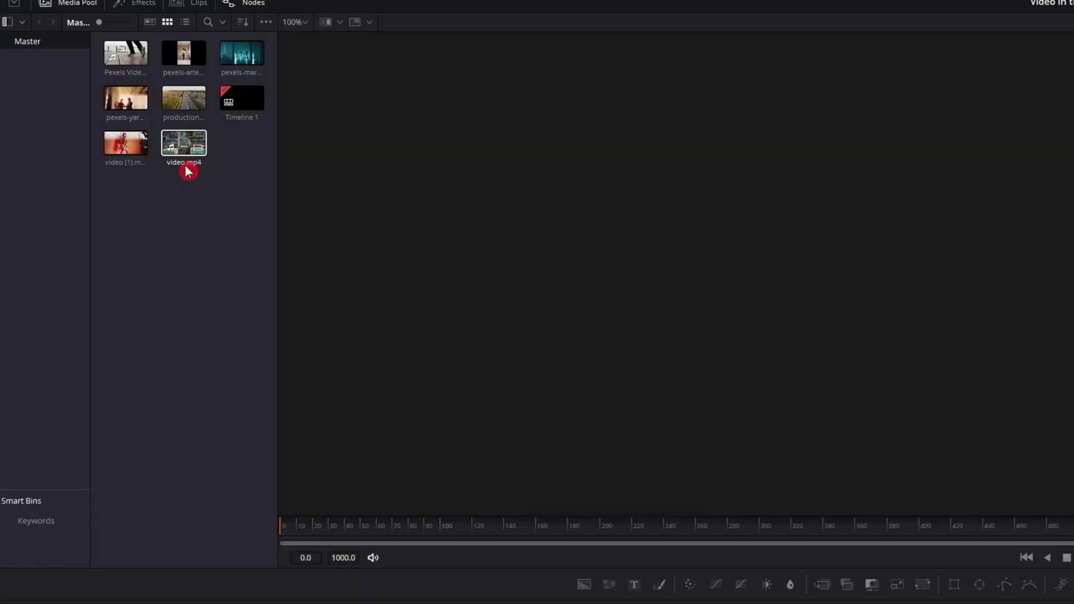
left_click_drag(187, 158, 204, 511)
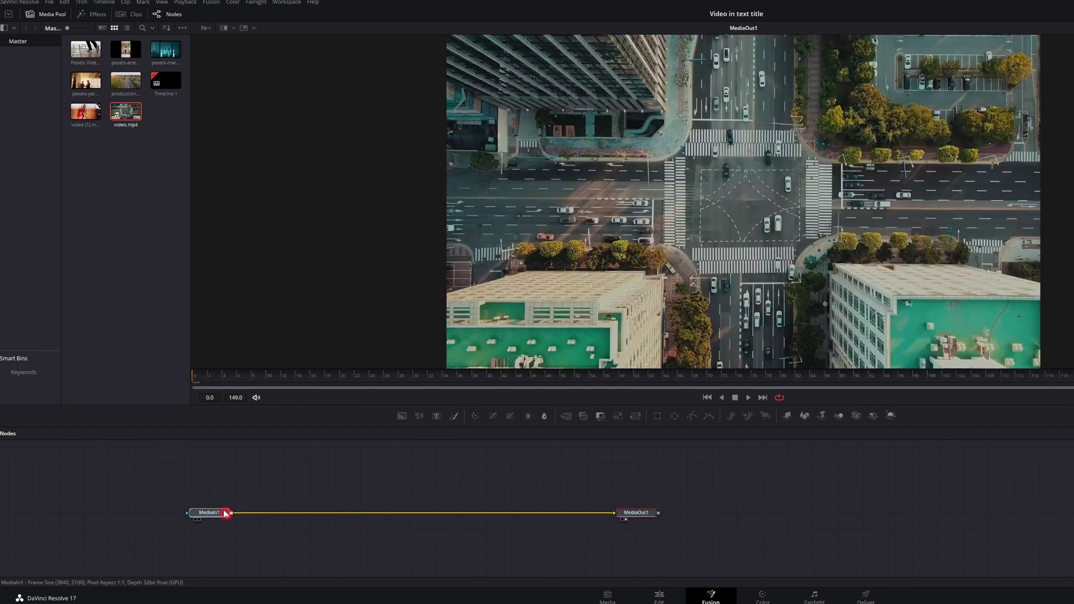
left_click(211, 515)
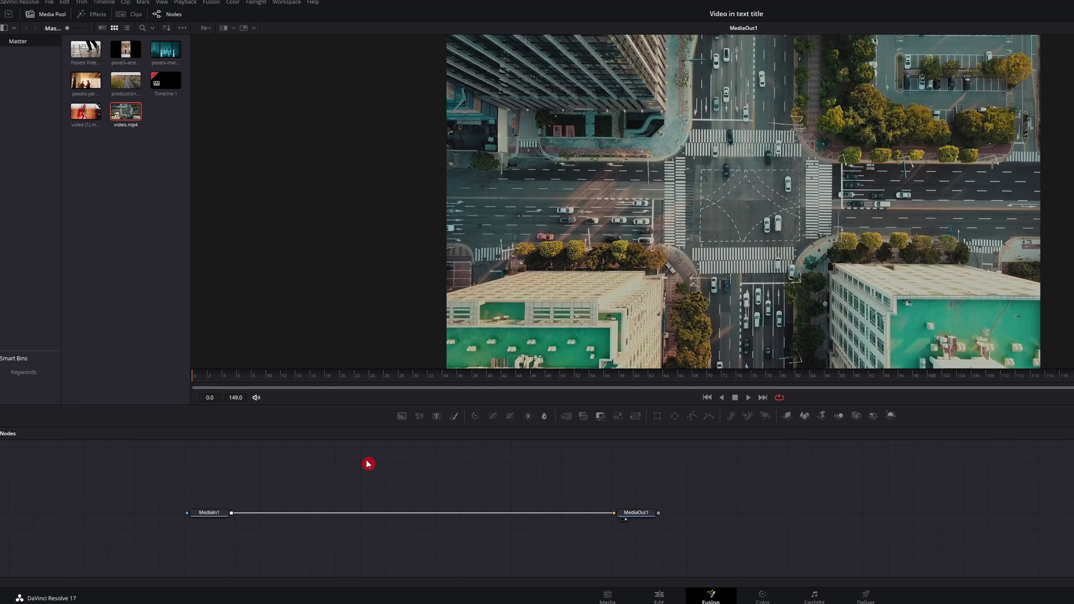
Step: Add a Text1 node above Merge1 reading CITY, and raise its Size value
left_click(437, 416)
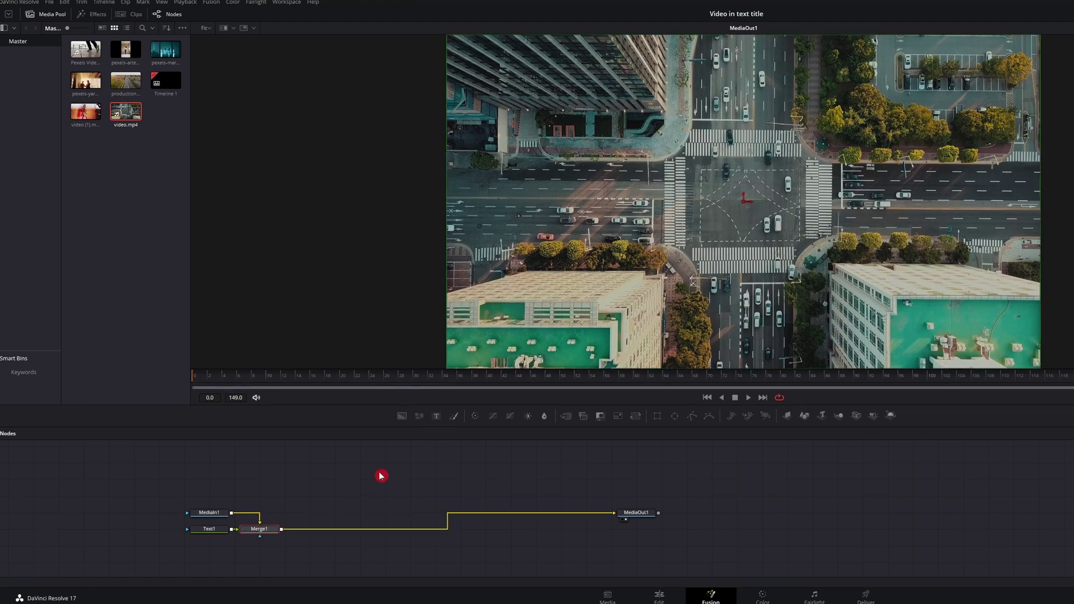
left_click_drag(250, 532, 309, 464)
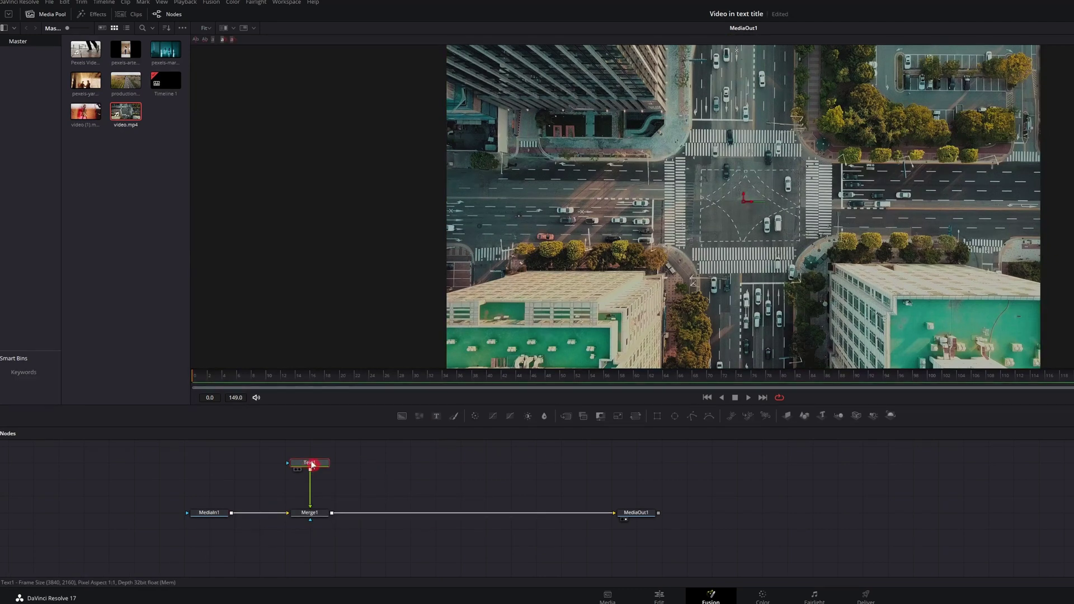
left_click(950, 140)
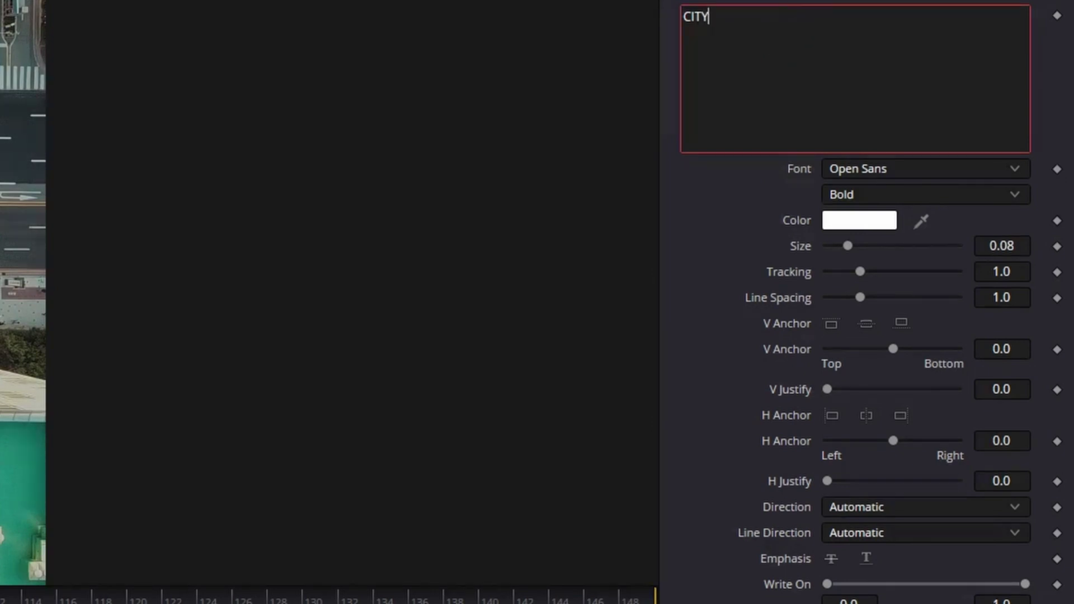
left_click_drag(840, 247, 859, 245)
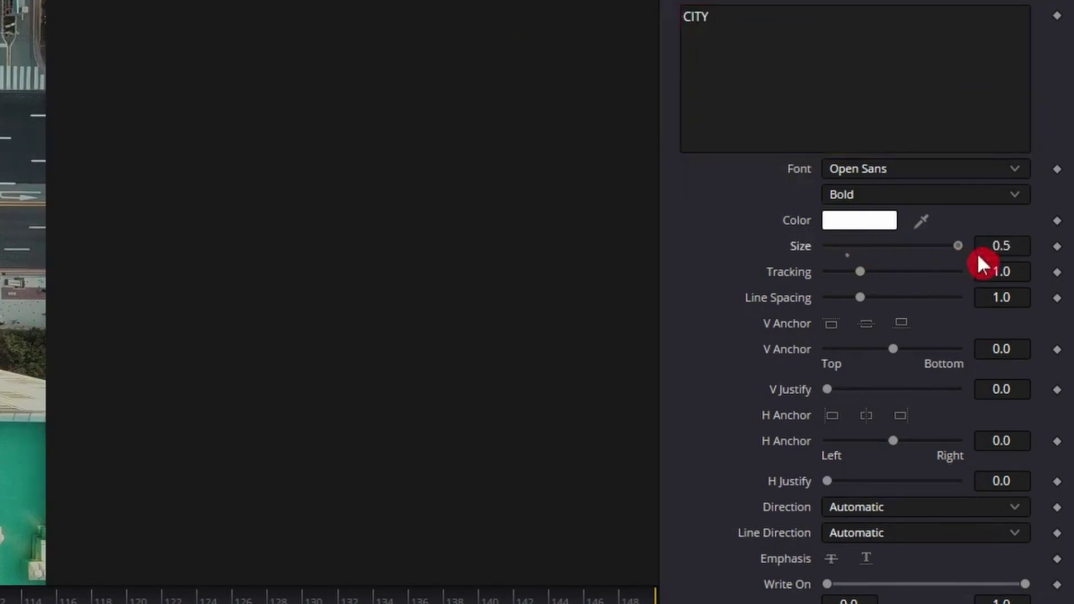
left_click(1001, 245)
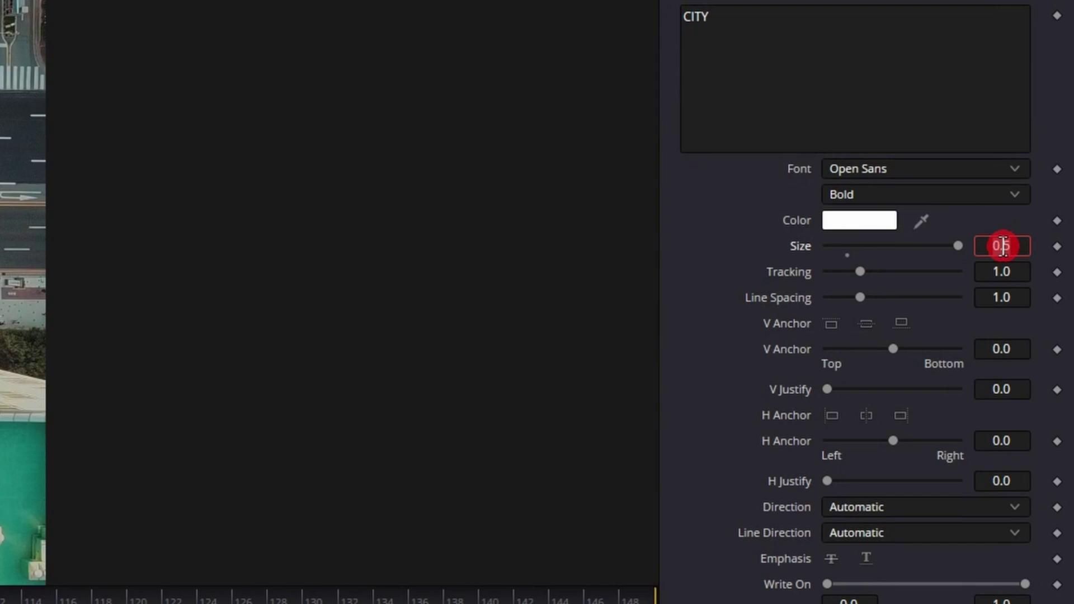
key("BackSpace")
key("BackSpace")
key("BackSpace")
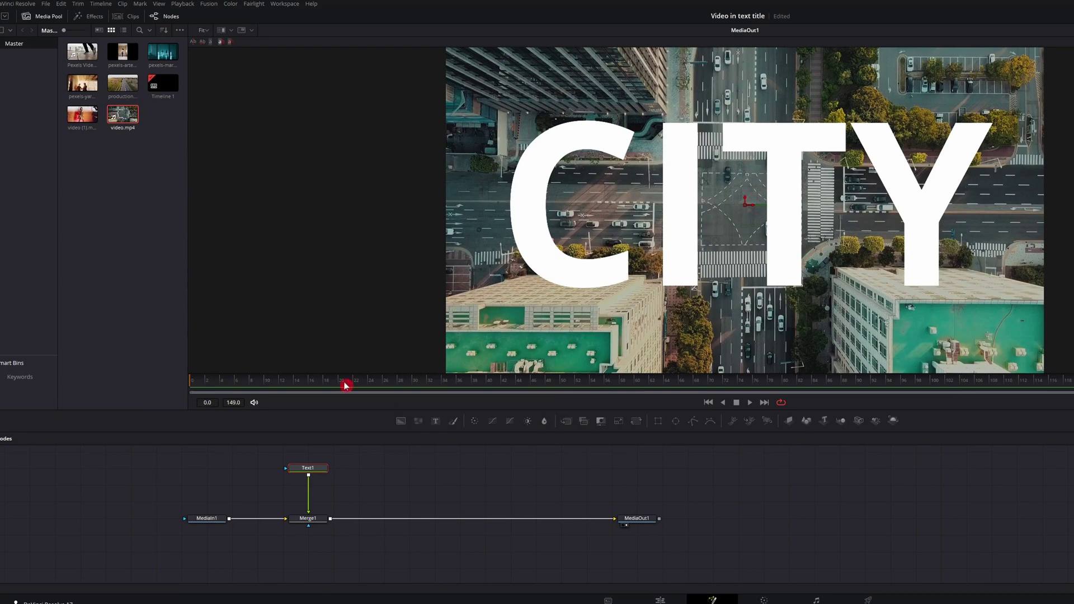
Step: Set Merge1's Operator to In, then deselect it and play back the result
left_click(312, 521)
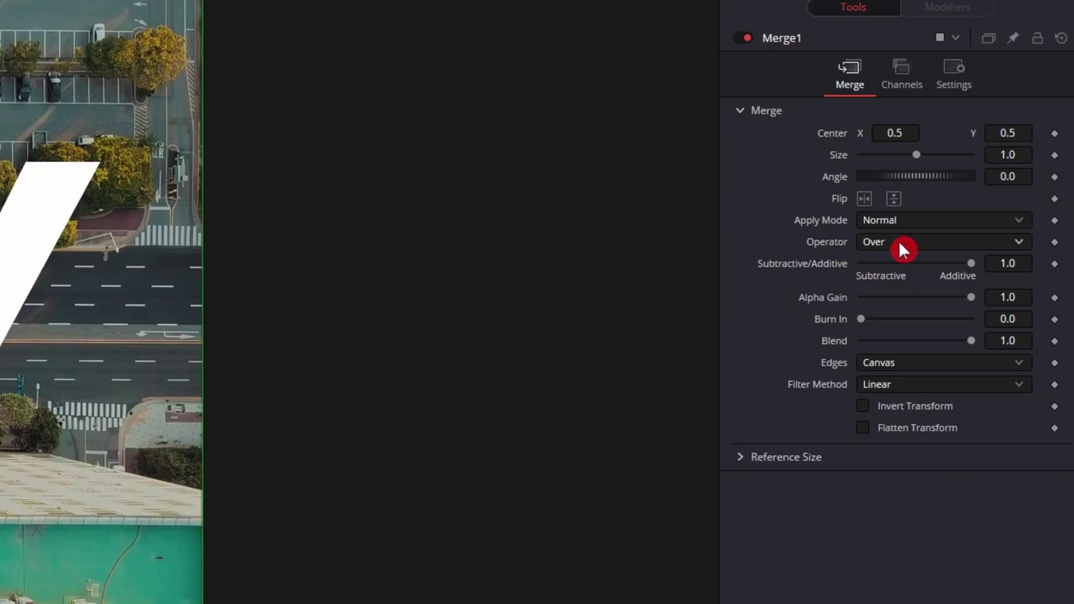
left_click(901, 246)
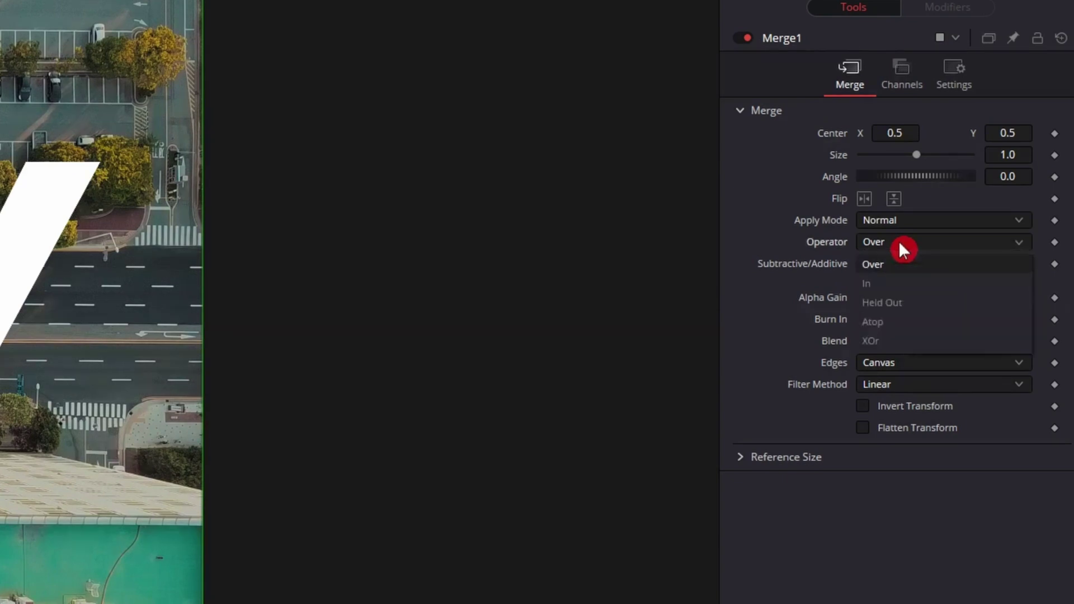
left_click(887, 283)
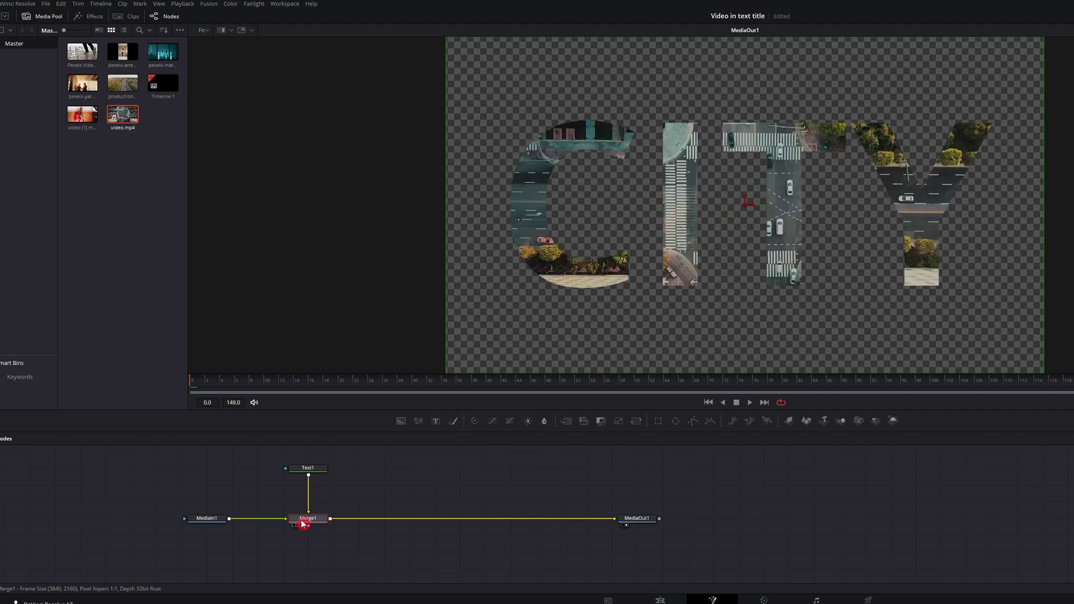
left_click(385, 480)
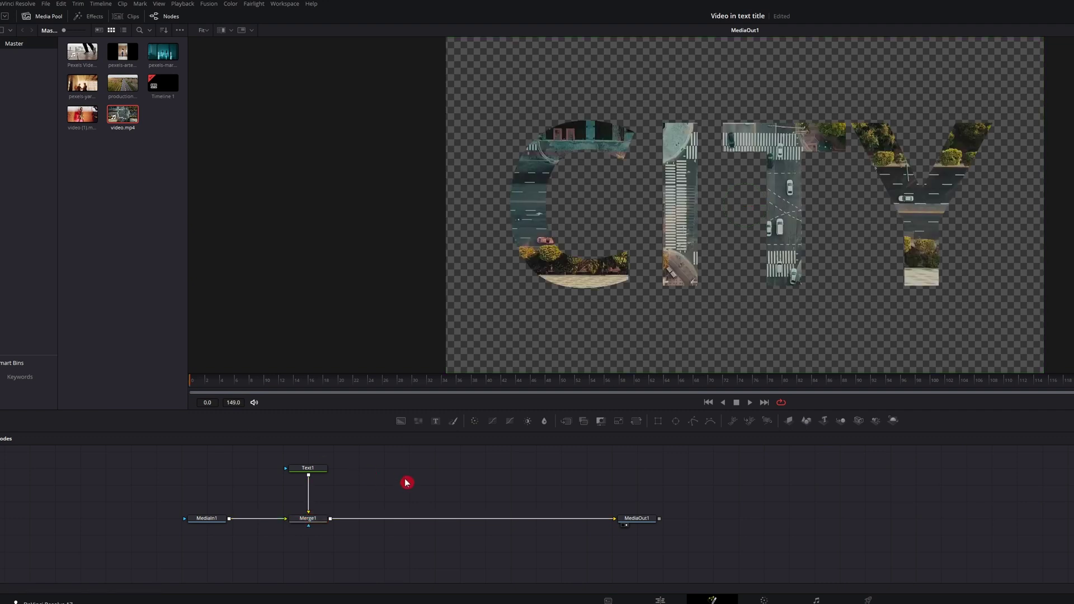
key("space")
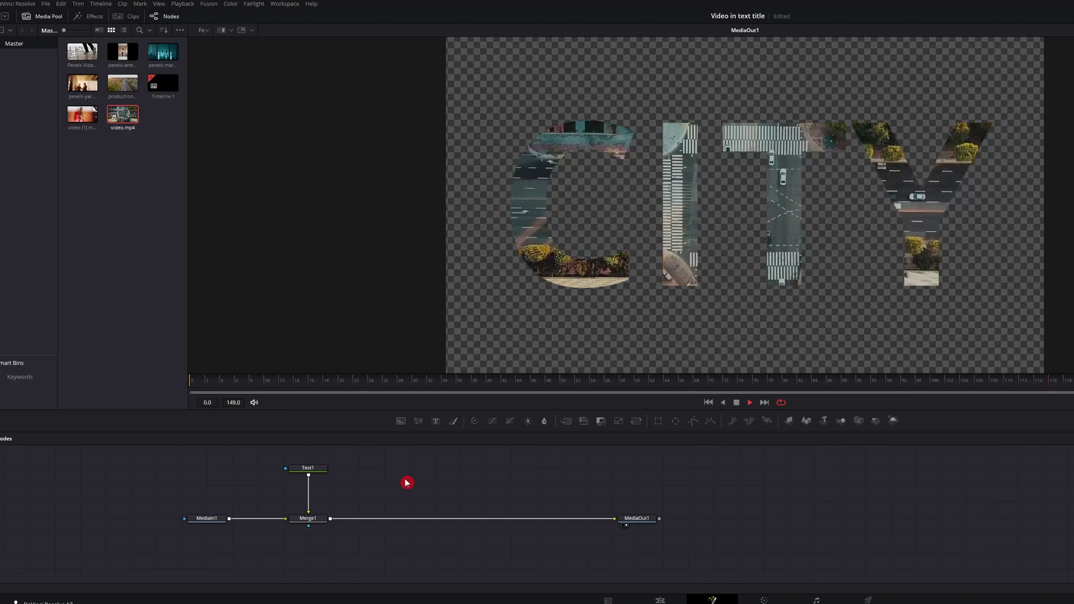
Step: Add Background1 via a new Merge2 after Merge1, swapping Merge2's inputs so black sits underneath
key("space")
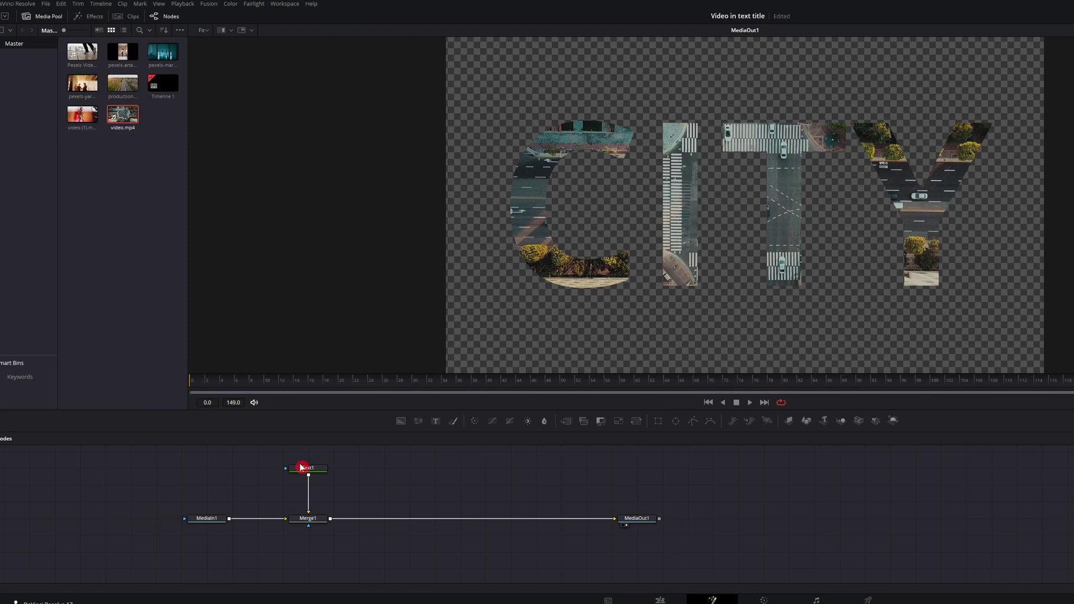
left_click(401, 421)
left_click_drag(406, 468, 329, 519)
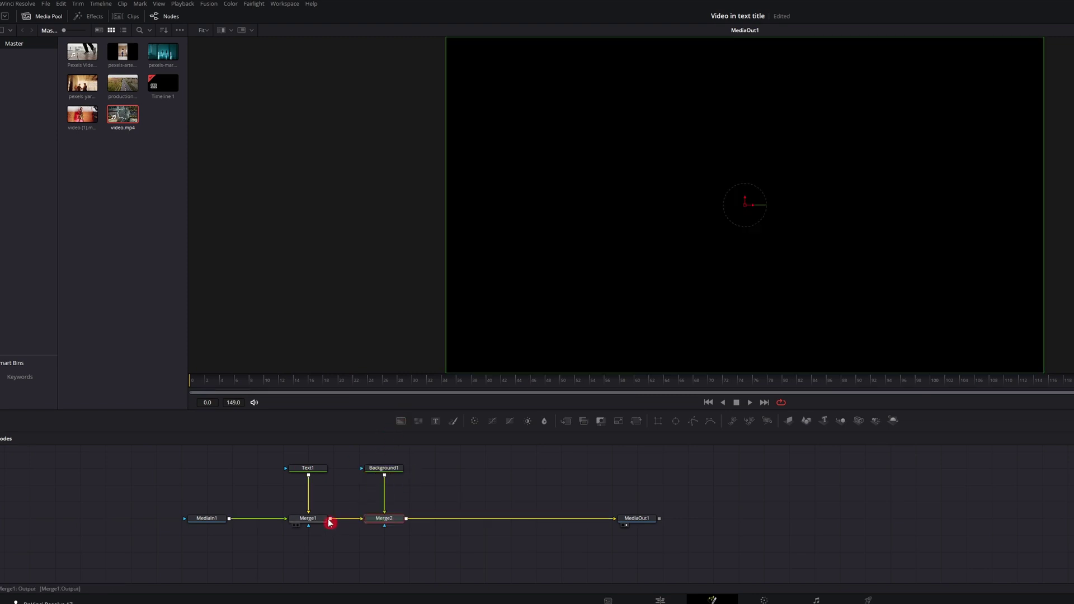
left_click(386, 517)
key("ctrl+t")
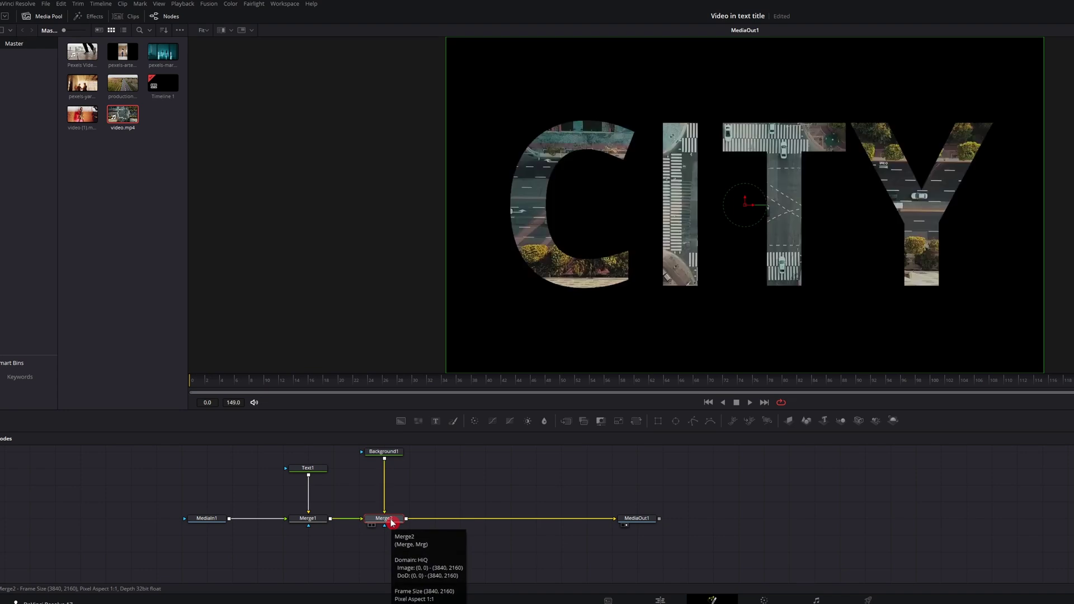
key("space")
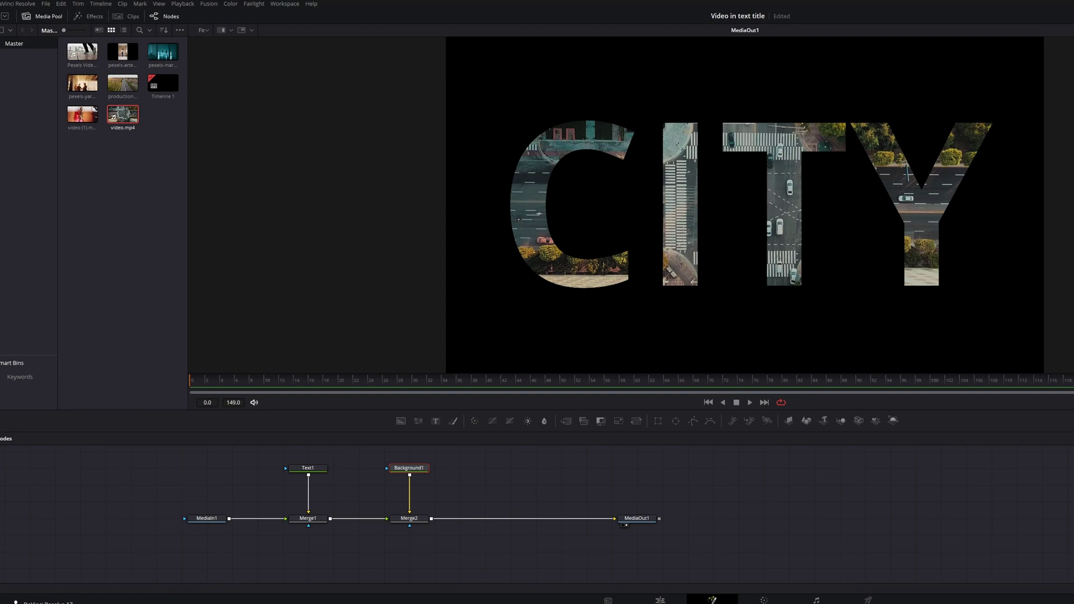
Step: Keyframe Background1's Alpha from 1.0 down to about 0.047 later in the clip, then play back
left_click_drag(196, 386, 371, 394)
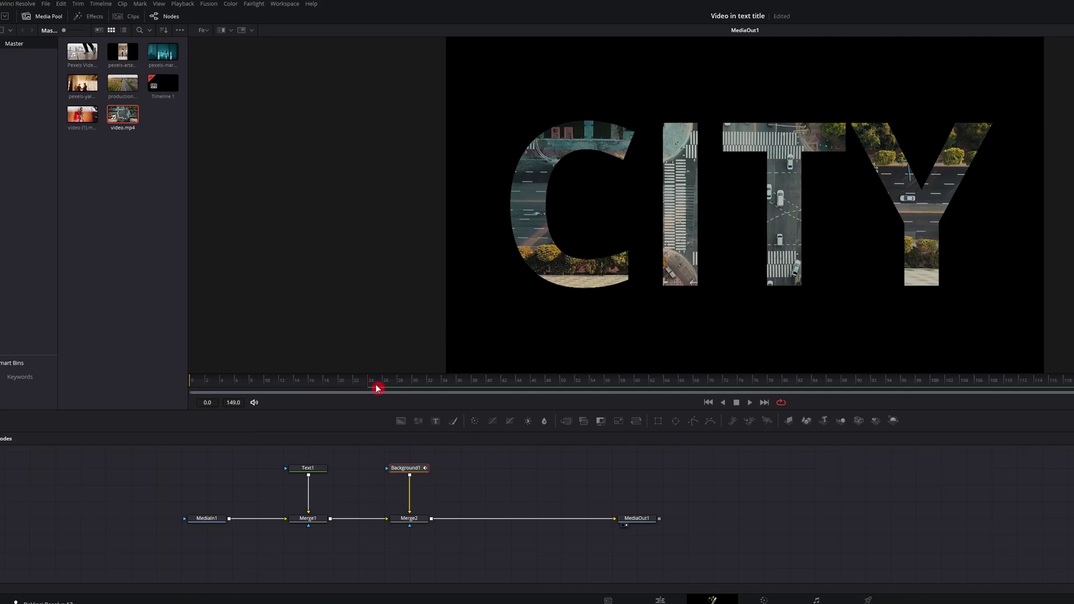
left_click_drag(377, 389, 845, 390)
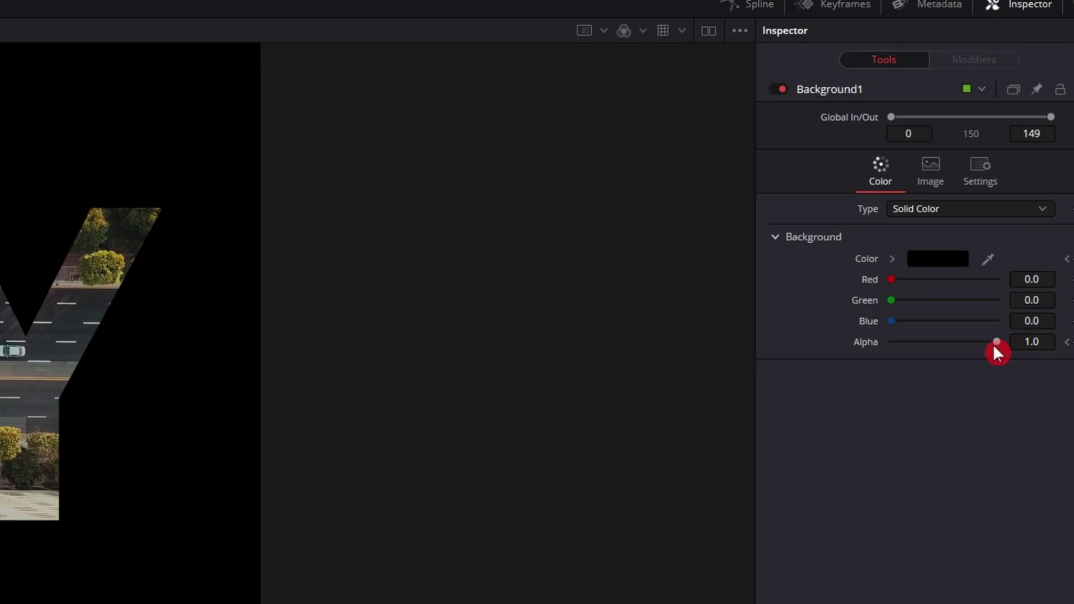
left_click_drag(996, 342, 881, 354)
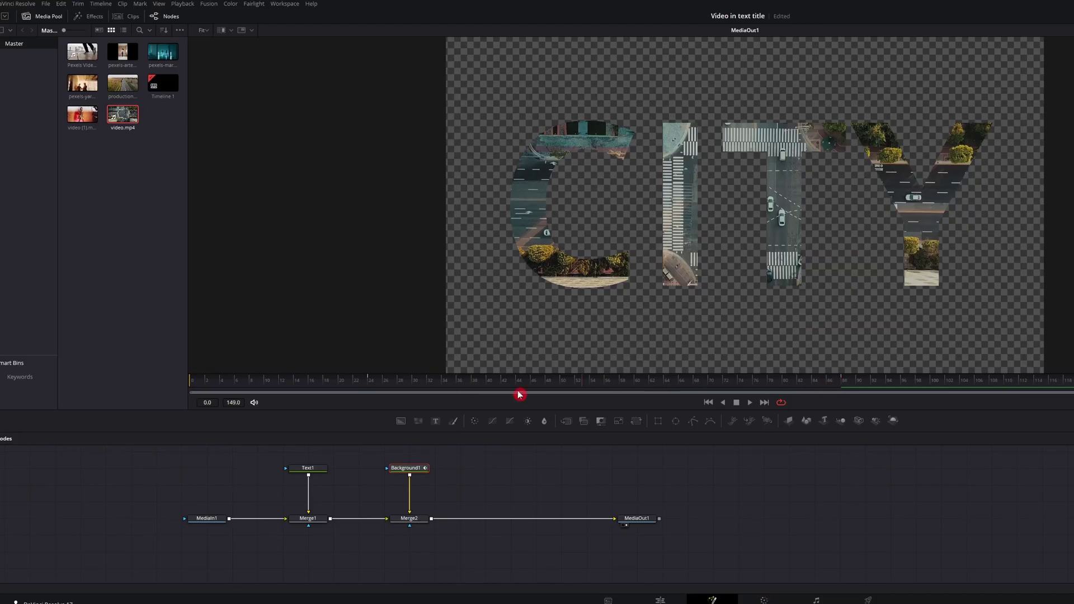
key("space")
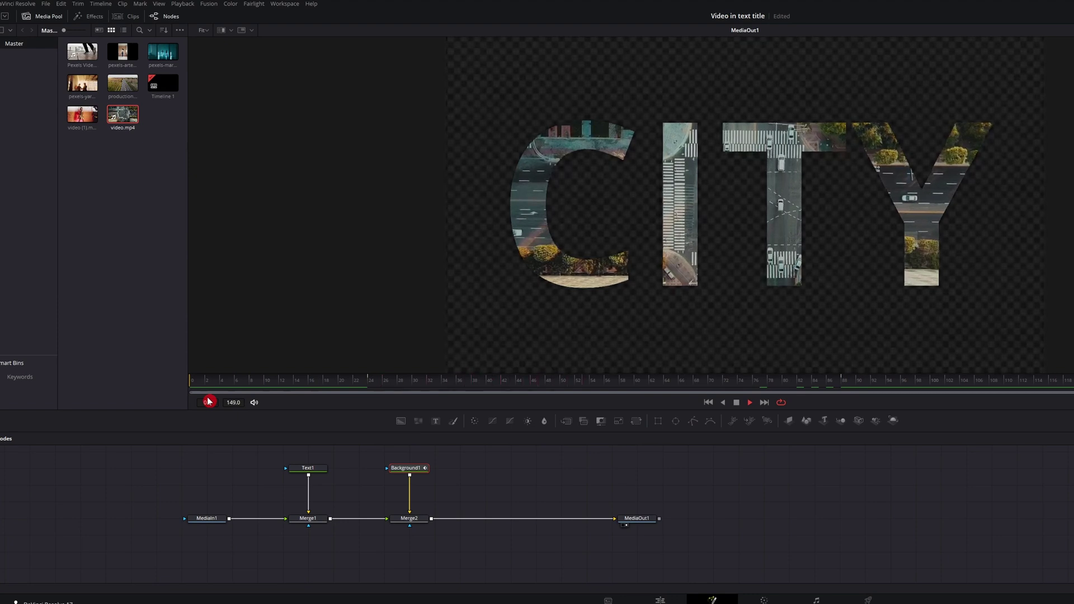
Step: Paste MediaIn1 as MediaIn1_1, merge it after Merge2 as Merge3, and swap Merge3's inputs
left_click_drag(647, 383, 375, 393)
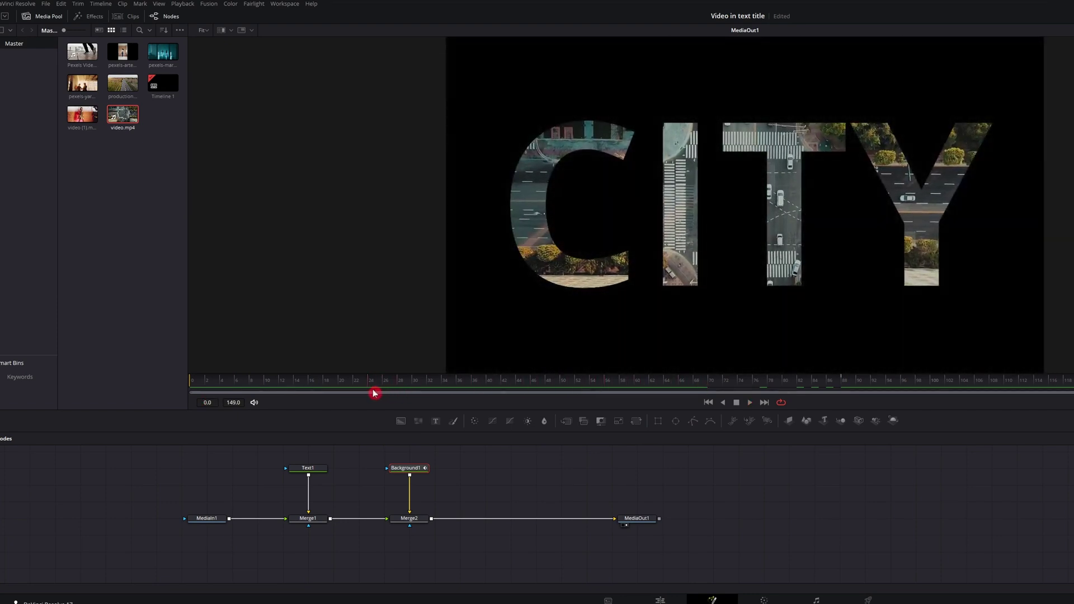
left_click(204, 518)
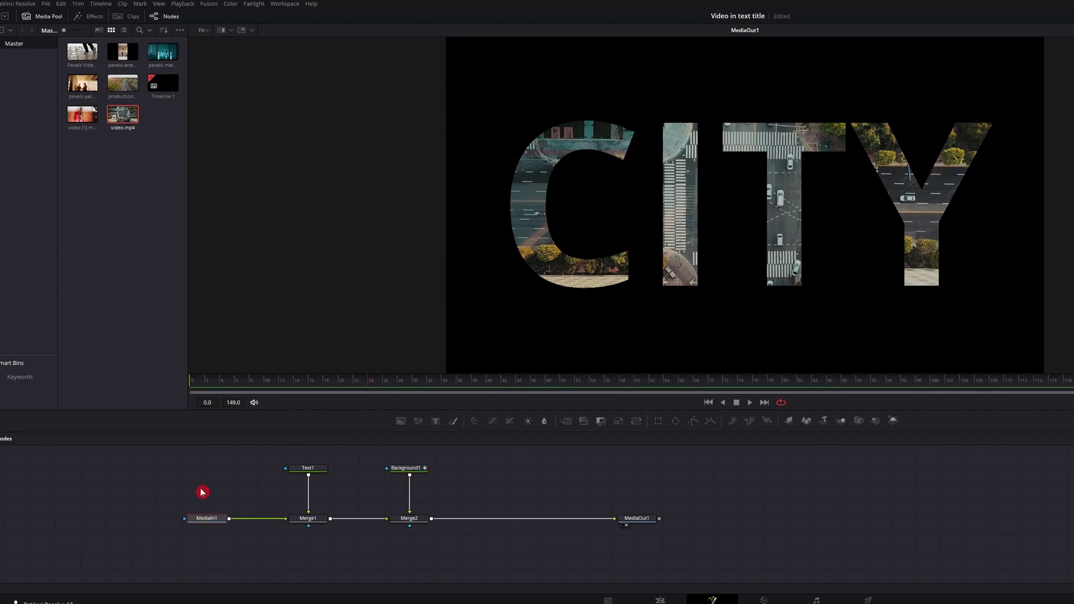
left_click(499, 477)
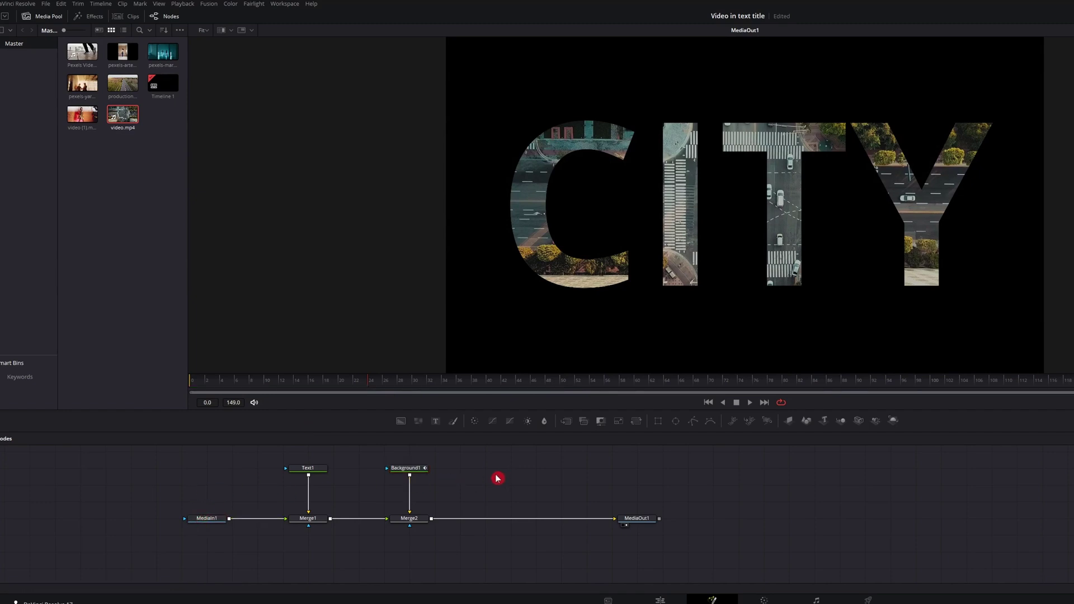
key("ctrl+v")
left_click_drag(508, 472, 433, 523)
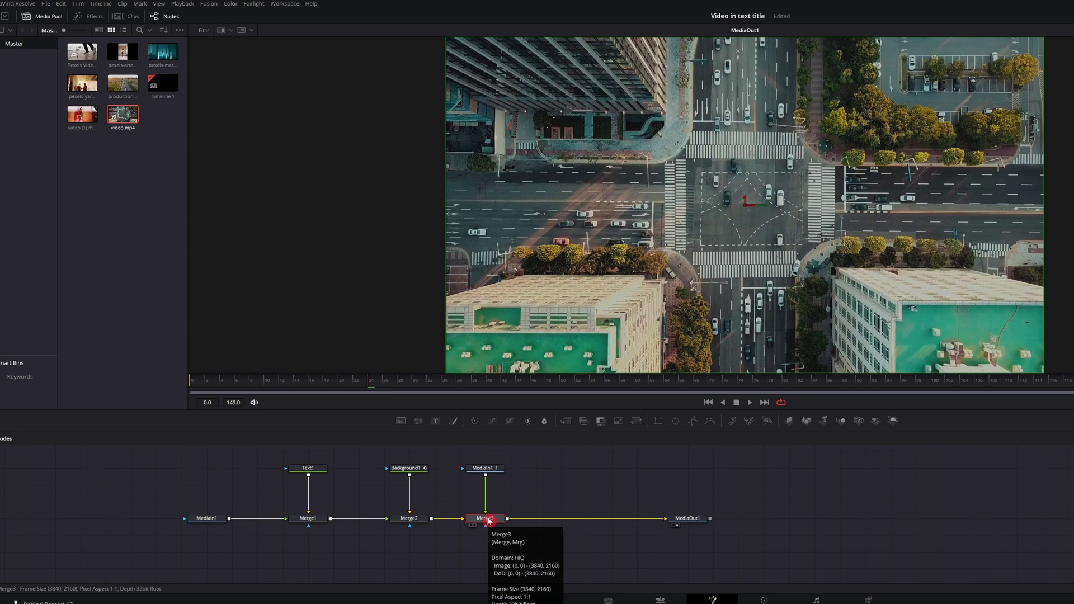
key("ctrl+t")
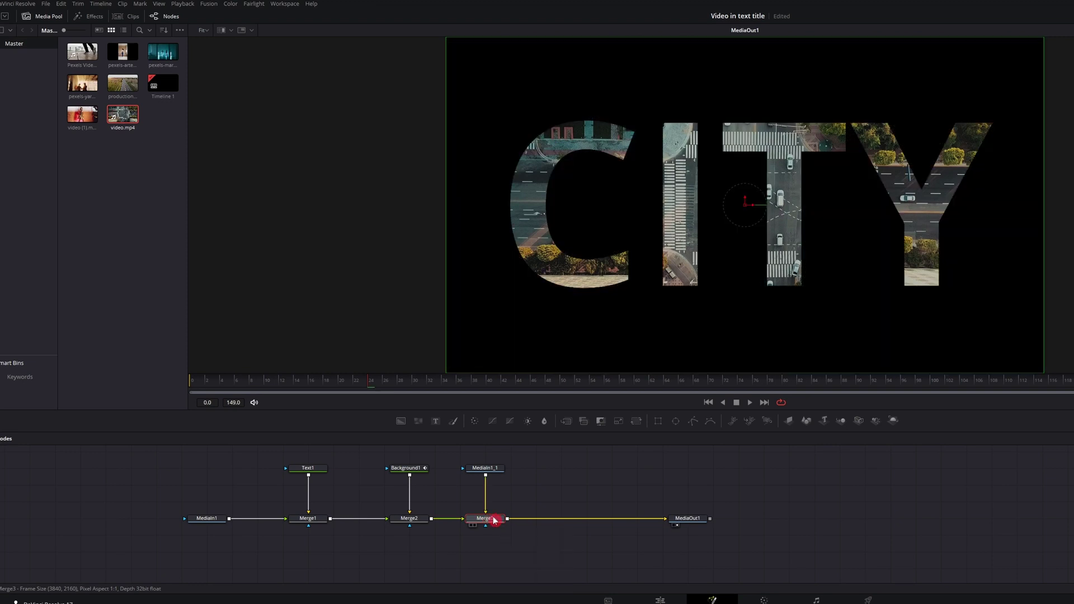
Step: Move Merge3 right with MediaIn1_1 directly above it, then play back the composite
left_click_drag(489, 520, 511, 518)
left_click_drag(494, 471, 520, 472)
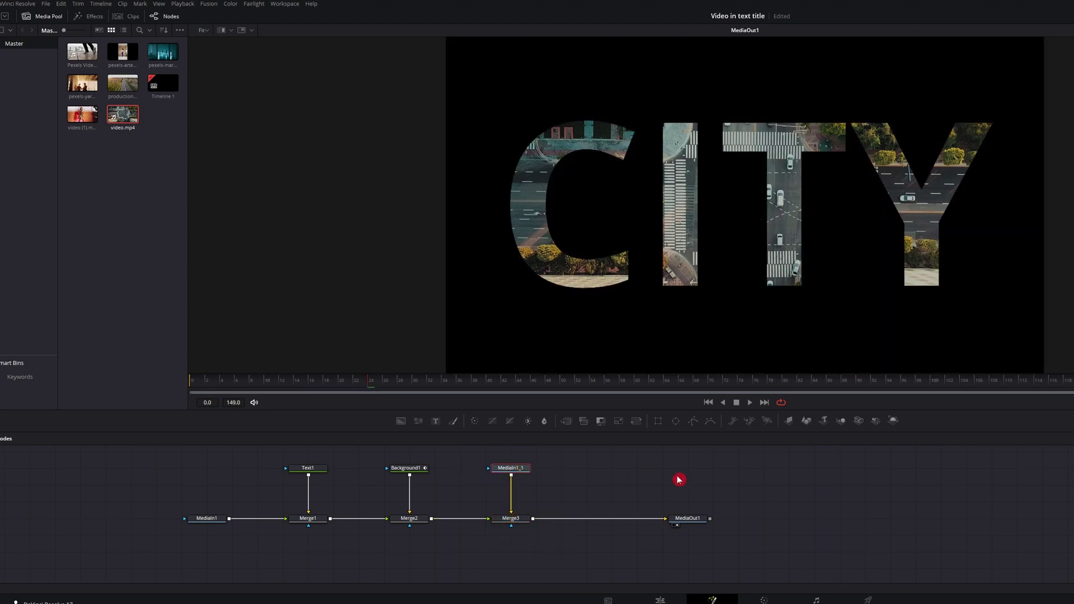
key("space")
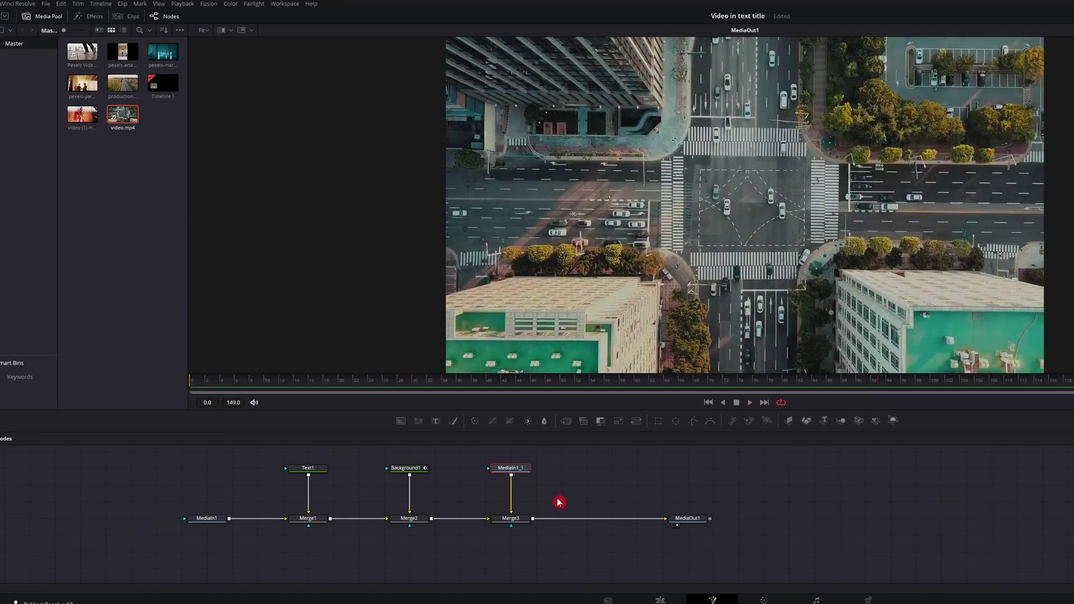
Step: Add the field footage as MediaIn2 into Merge2, preview it, and nudge the node lower
left_click_drag(560, 501, 710, 486)
left_click(569, 470)
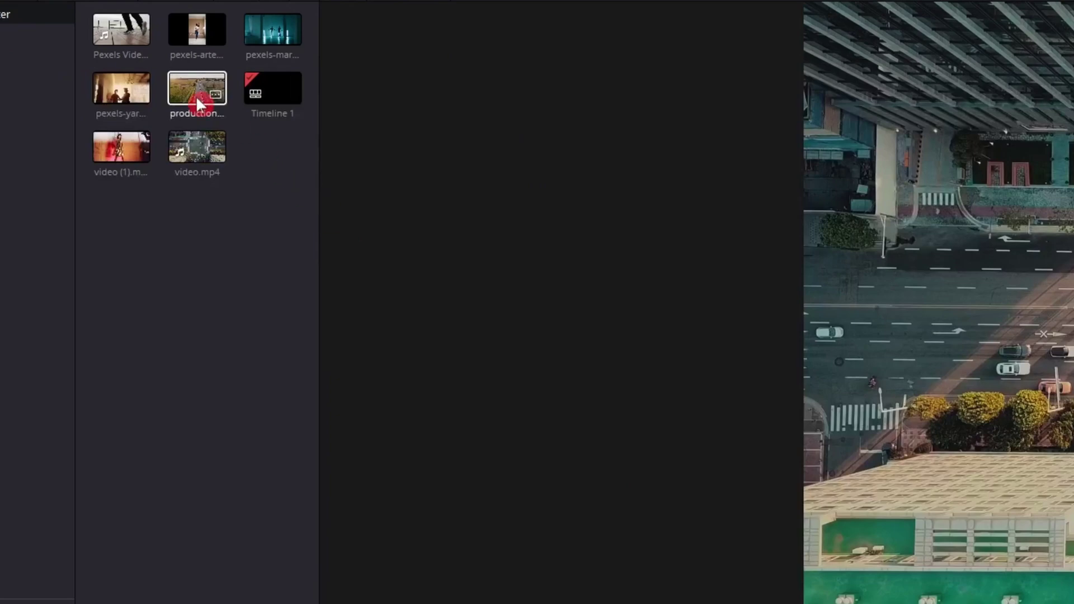
left_click_drag(197, 93, 558, 548)
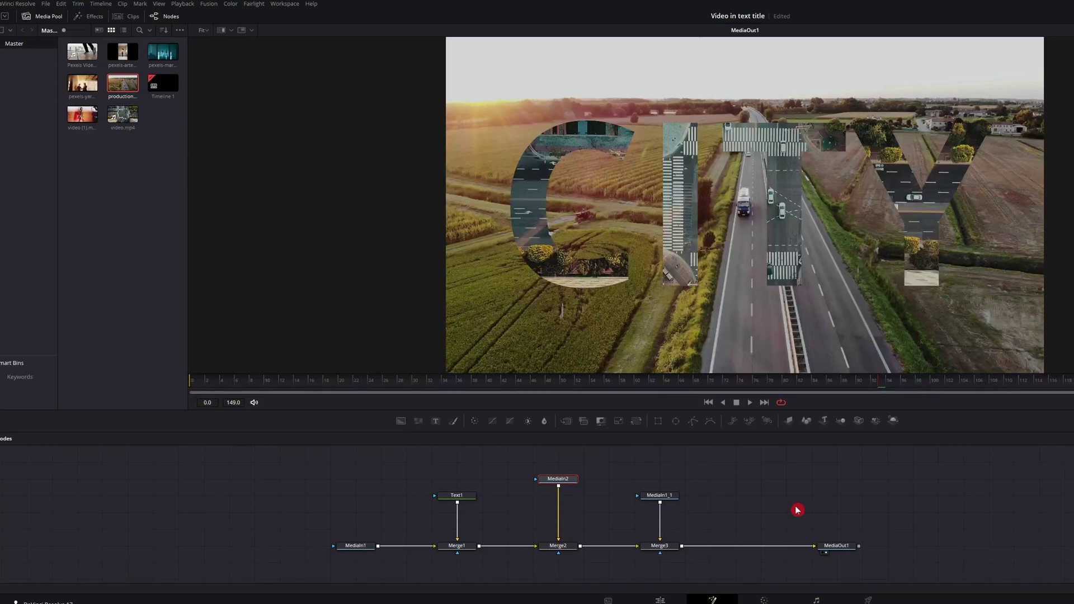
key("space")
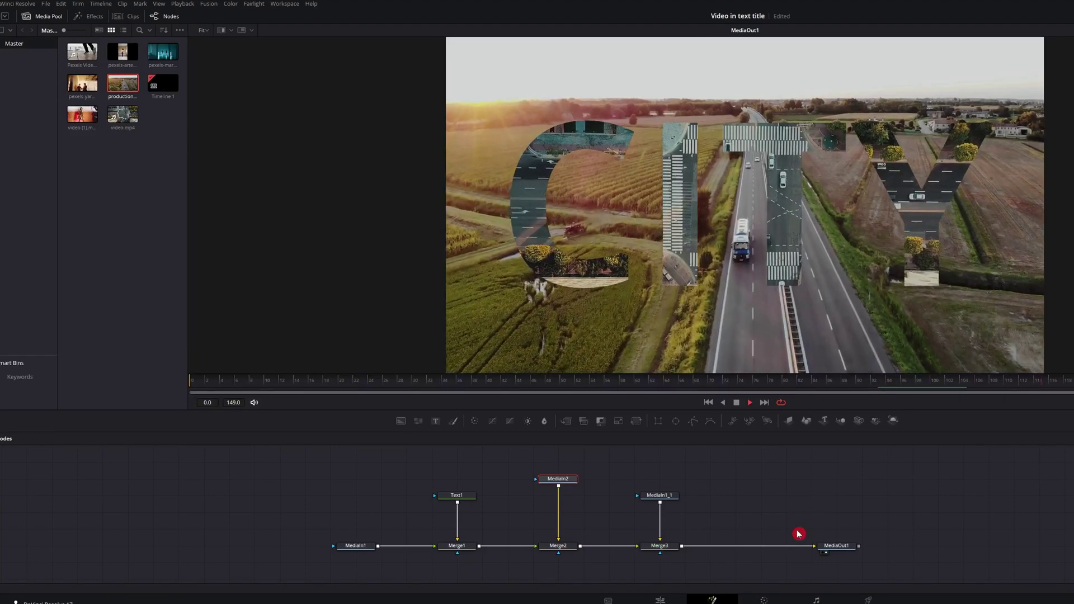
key("space")
mouse_move(563, 479)
left_mouse_down()
mouse_move(558, 460)
mouse_move(562, 496)
left_mouse_up()
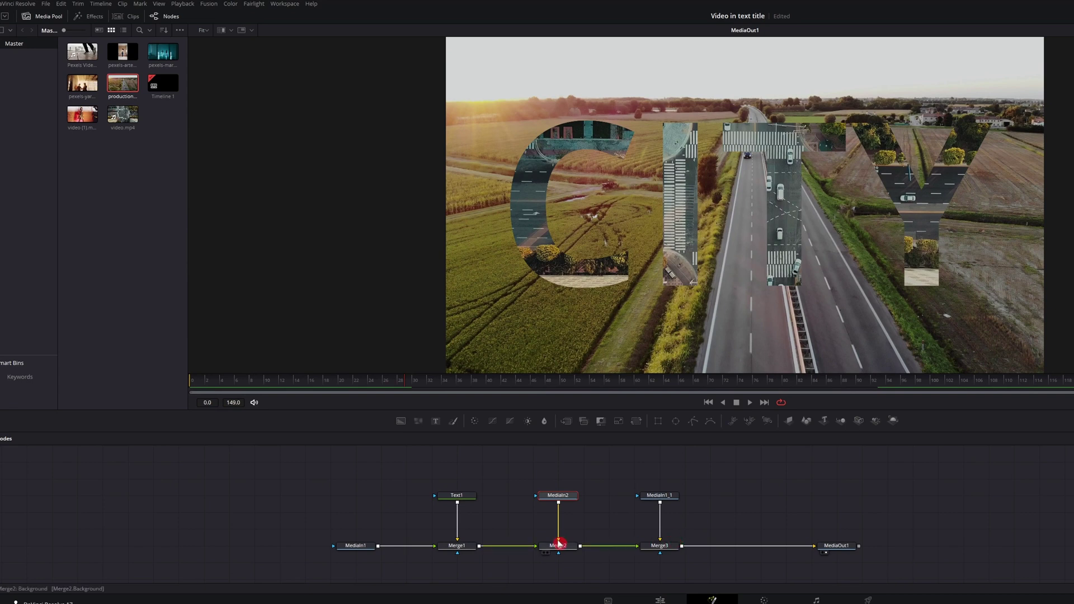
Step: Keyframe Merge3's Blend at frame 24, lowering it to 0.0 by frame 88, and preview the dissolve
left_click(652, 548)
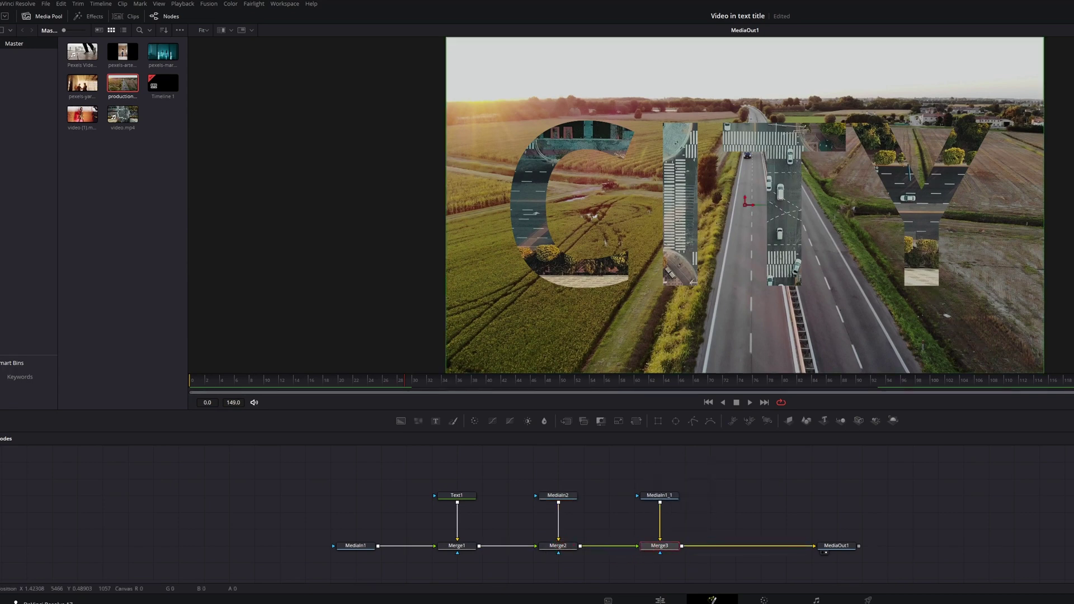
left_click_drag(393, 387, 372, 390)
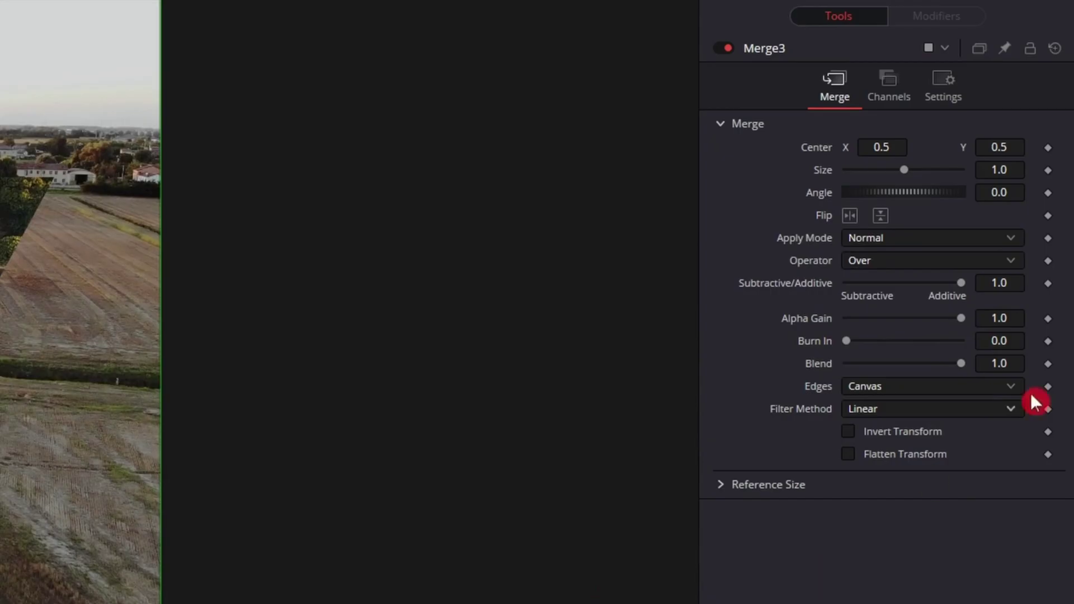
left_click(1048, 363)
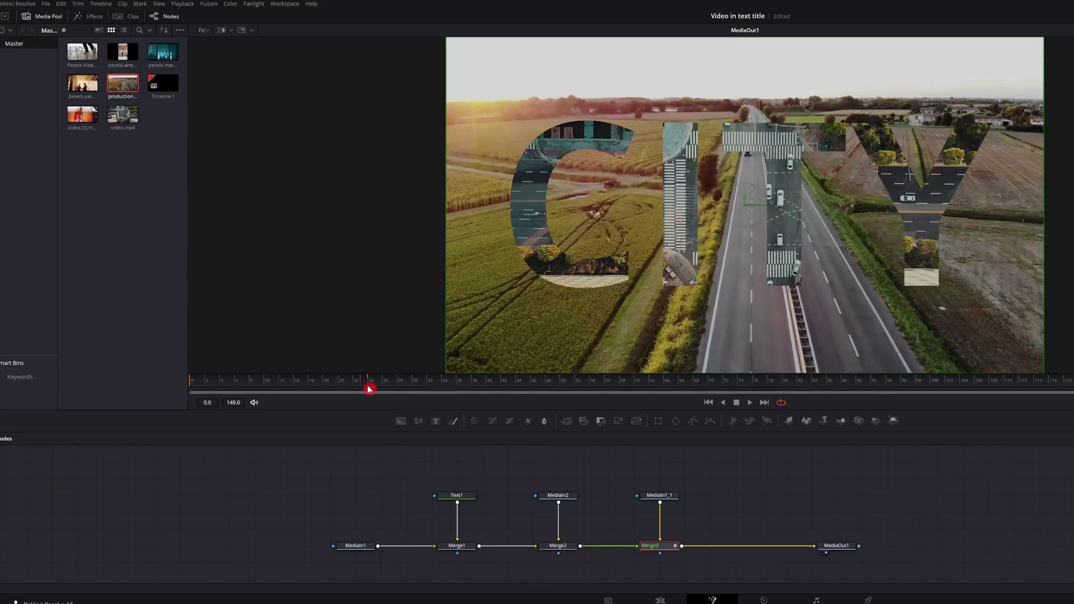
left_click_drag(369, 389, 629, 392)
left_click_drag(745, 395, 846, 402)
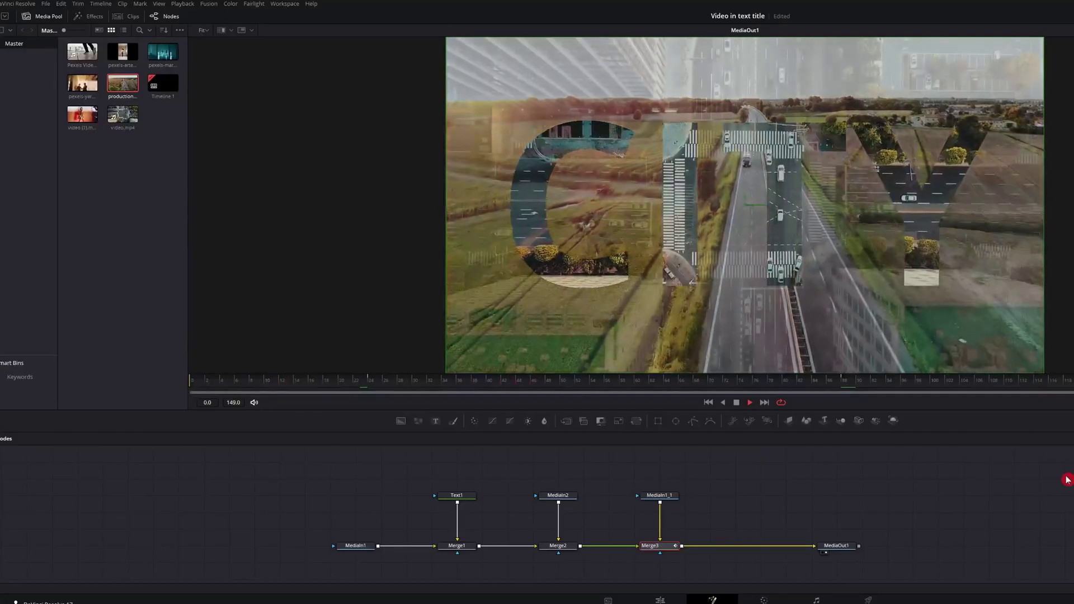
key("space")
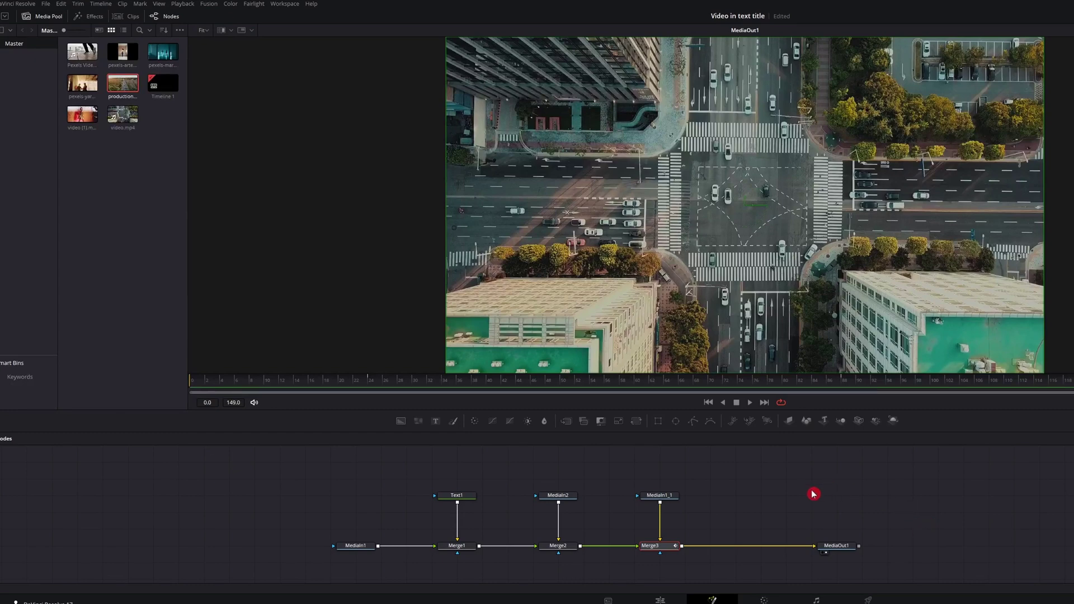
Step: Paste a copy of Text1 as Text1_1 and link it in after Merge1 through a new Merge4
left_click_drag(783, 395, 192, 391)
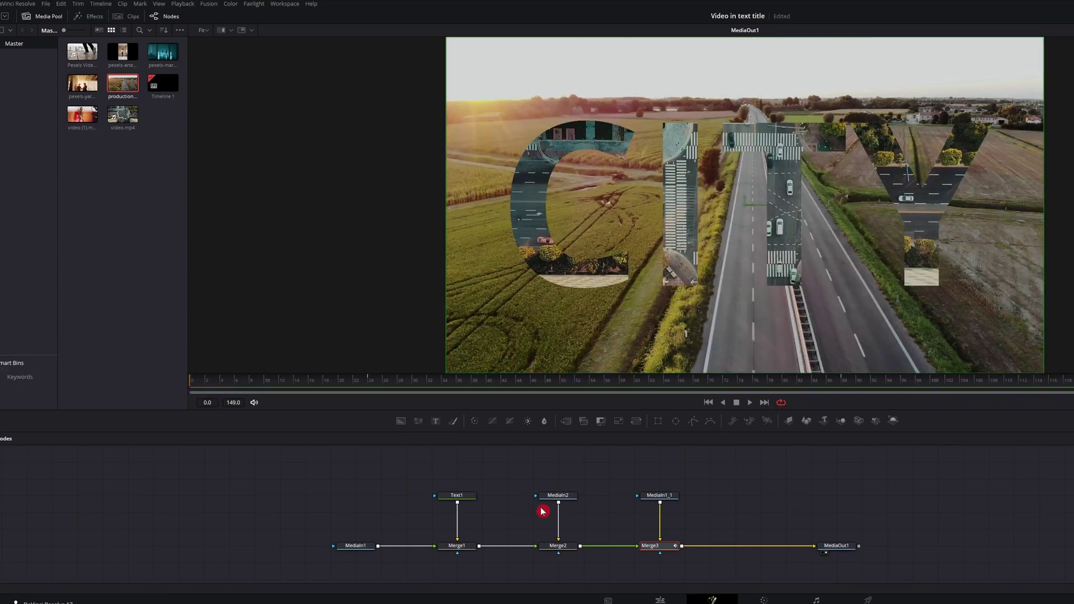
left_click(400, 497)
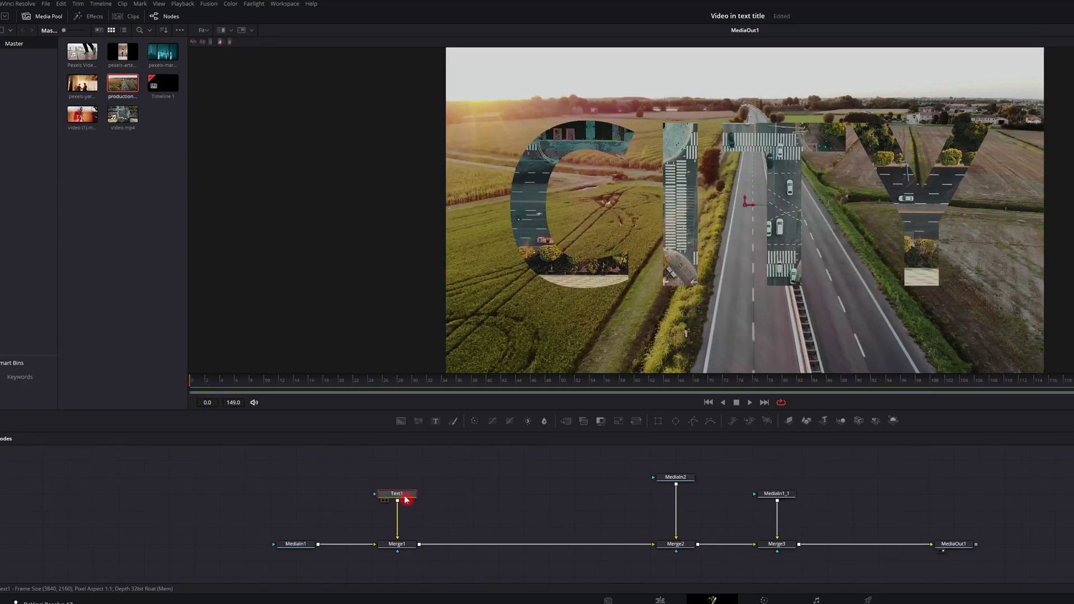
left_click(431, 527)
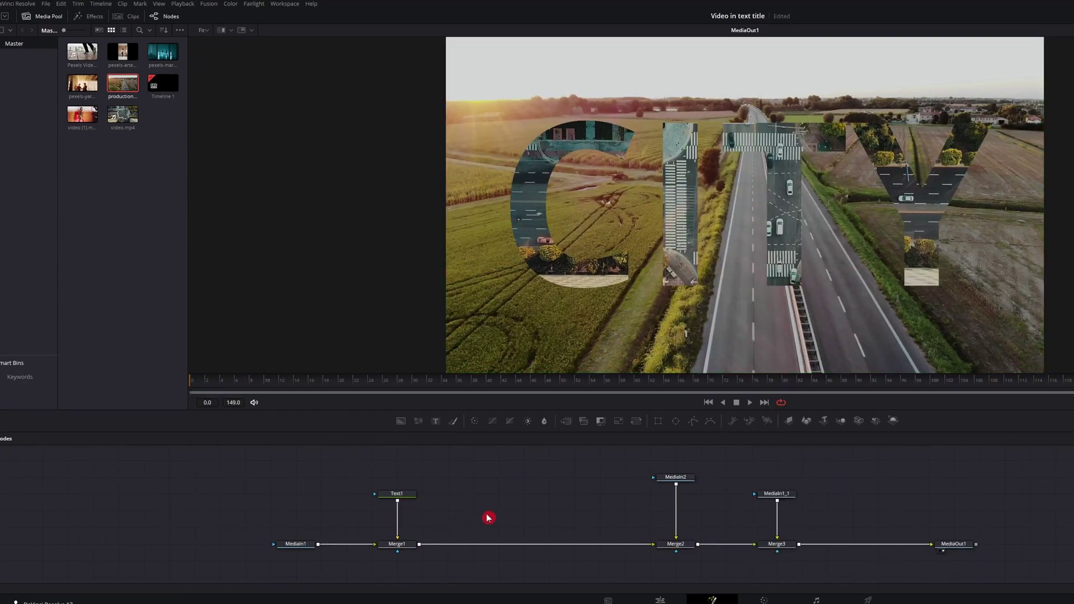
key("ctrl+v")
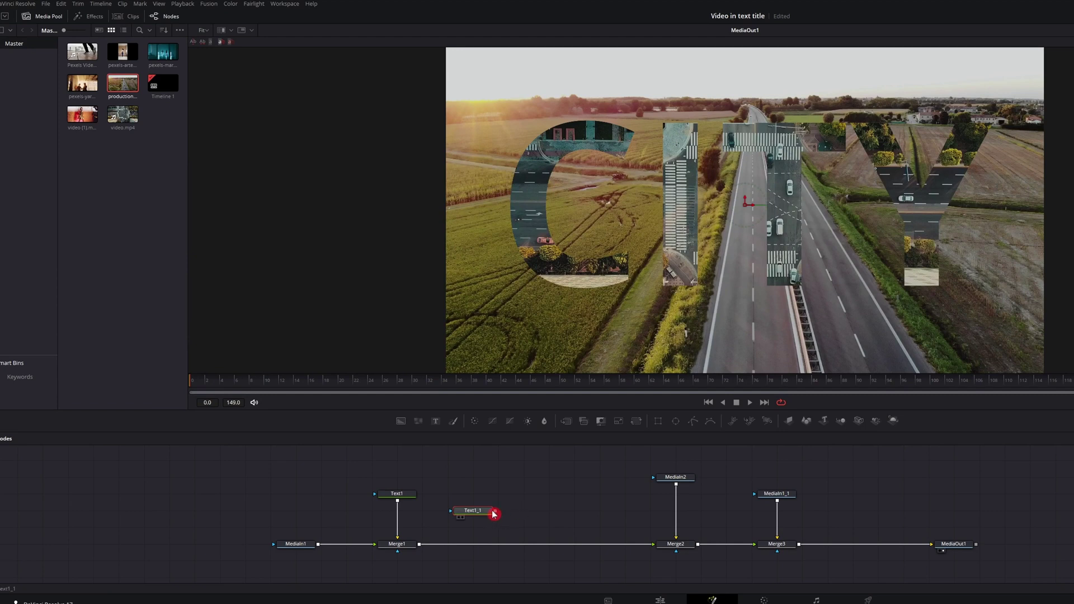
left_click_drag(495, 511, 420, 548)
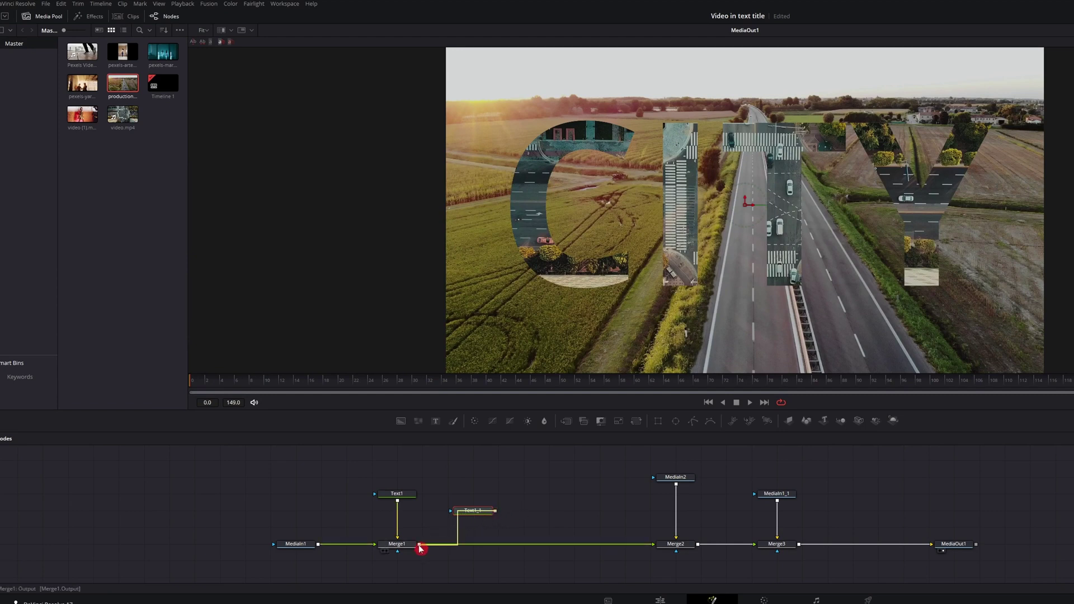
left_click_drag(420, 548, 480, 555)
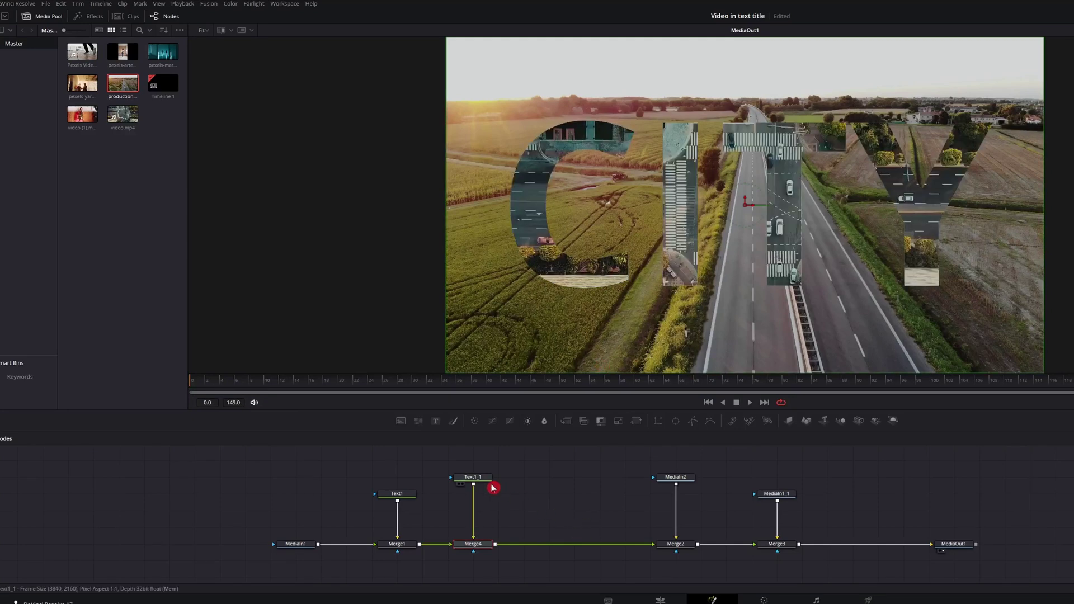
Step: Enable shading element 3, Black Shadow, on the Text1_1 CITY text
left_click_drag(479, 477, 494, 496)
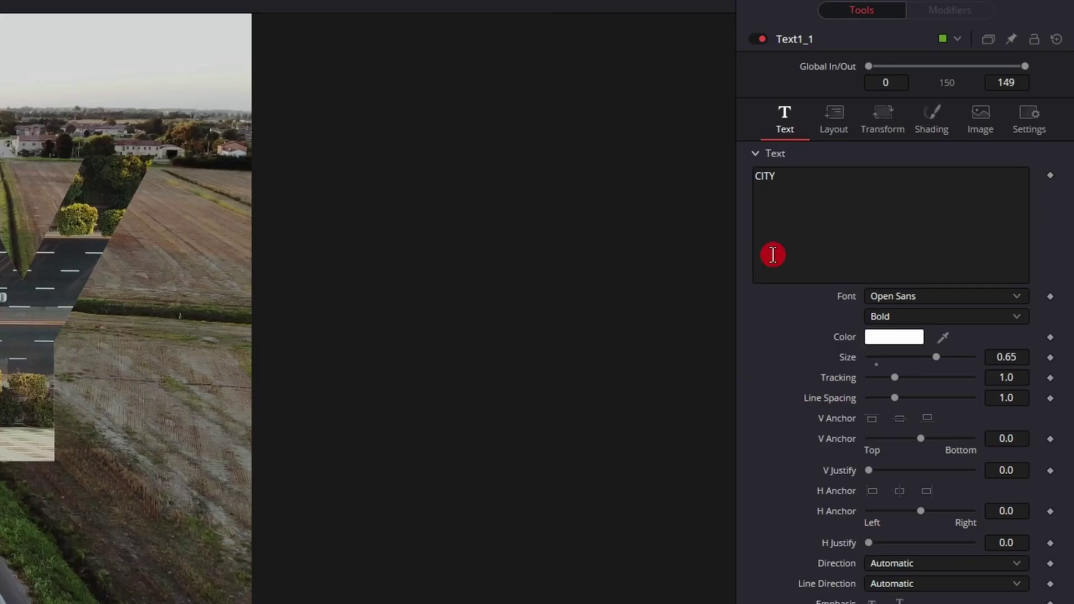
left_click(941, 124)
left_click(917, 175)
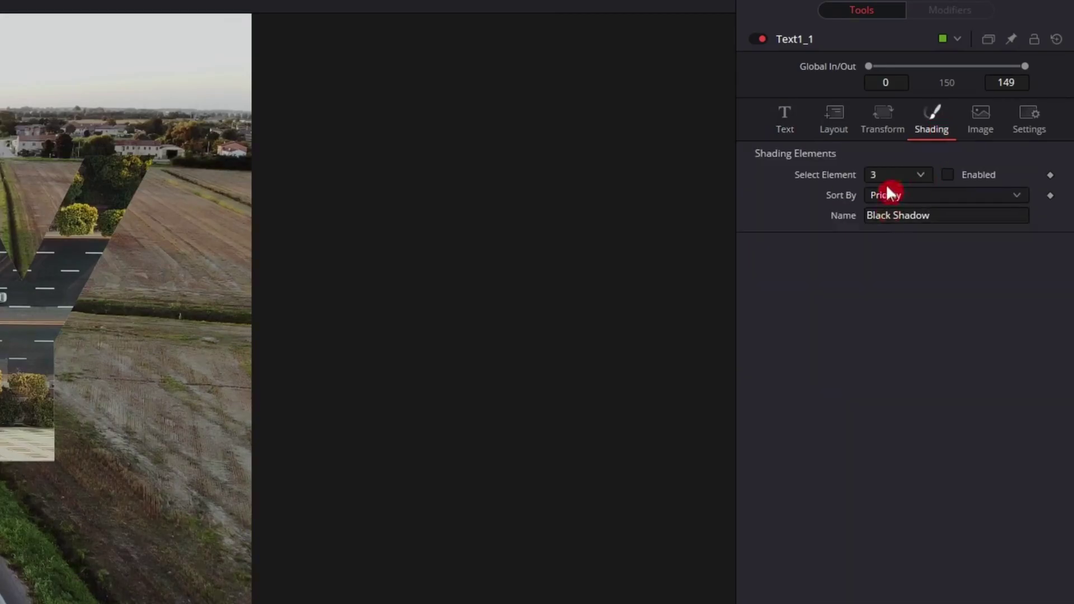
left_click(898, 234)
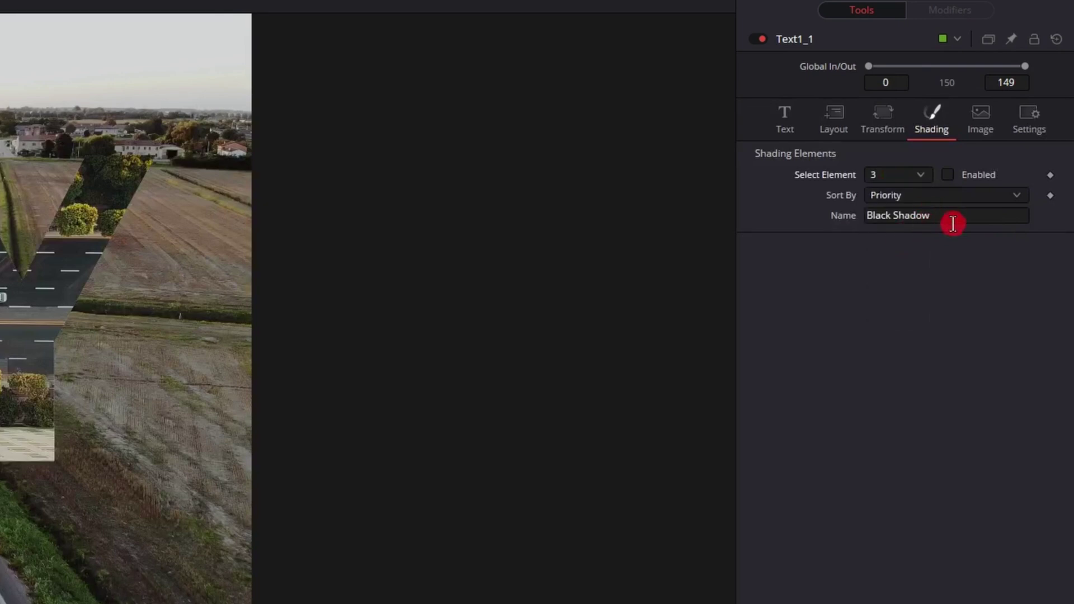
left_click(948, 174)
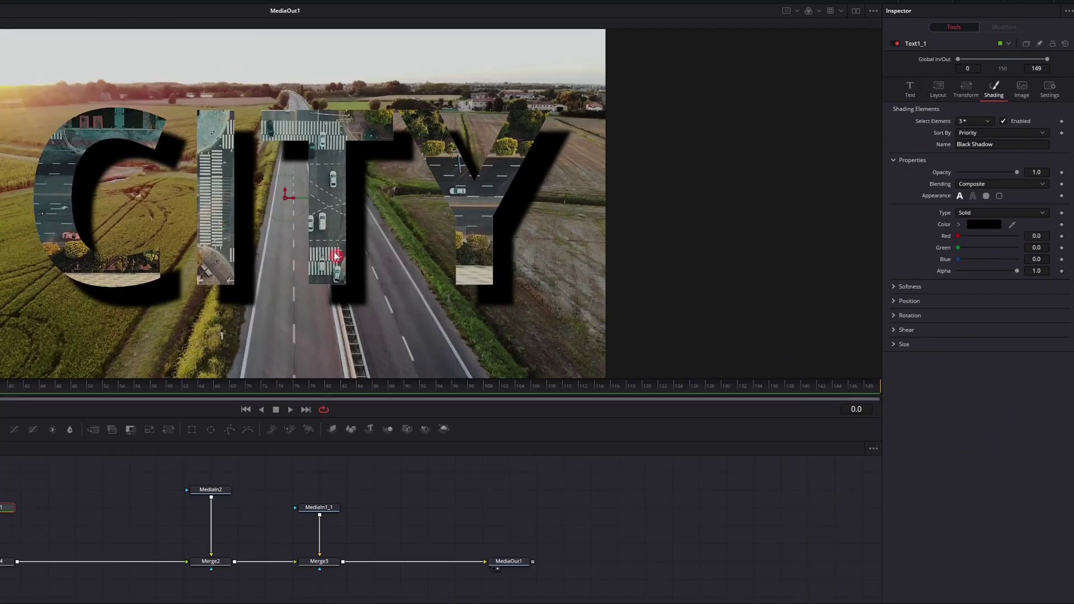
Step: Offset the black shadow to X 0.011 and Y -0.015
left_click(894, 301)
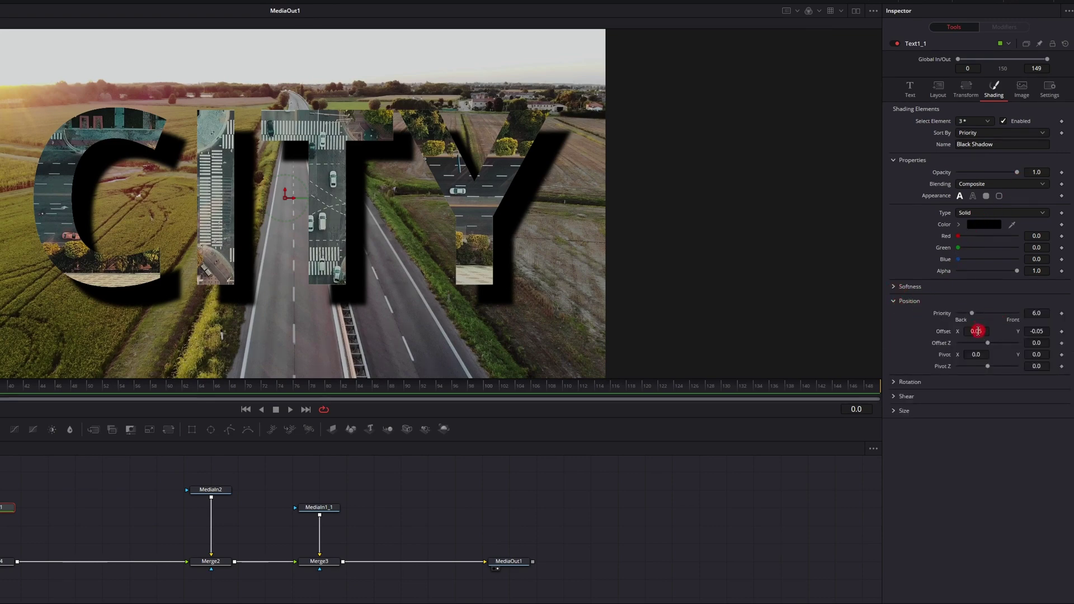
mouse_move(976, 331)
left_mouse_down()
mouse_move(953, 331)
mouse_move(973, 331)
left_mouse_up()
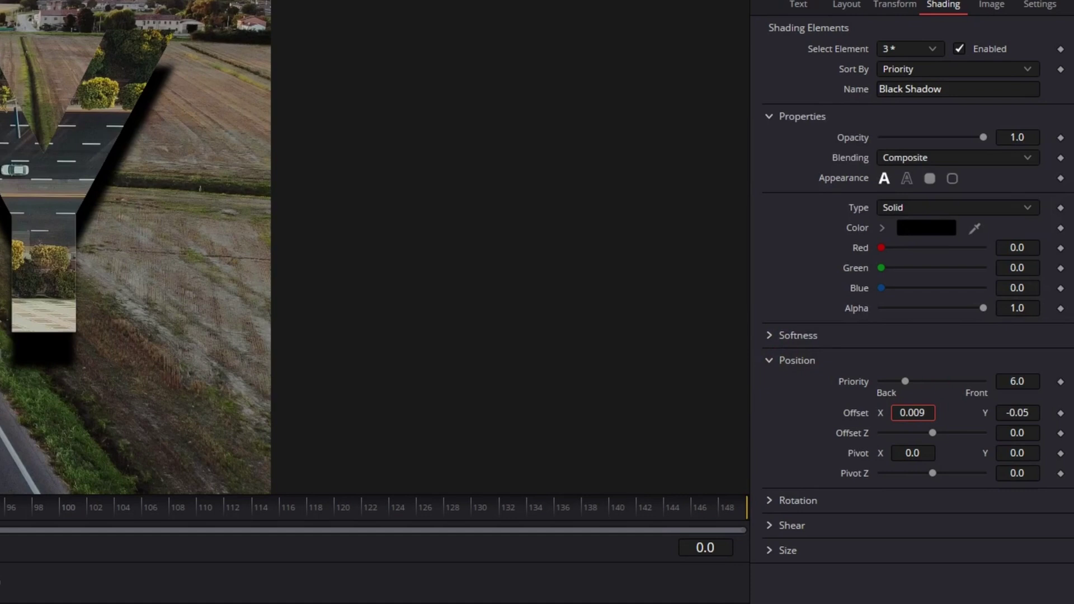
left_click_drag(912, 412, 915, 412)
mouse_move(1016, 413)
left_mouse_down()
mouse_move(1040, 412)
mouse_move(1027, 412)
left_mouse_up()
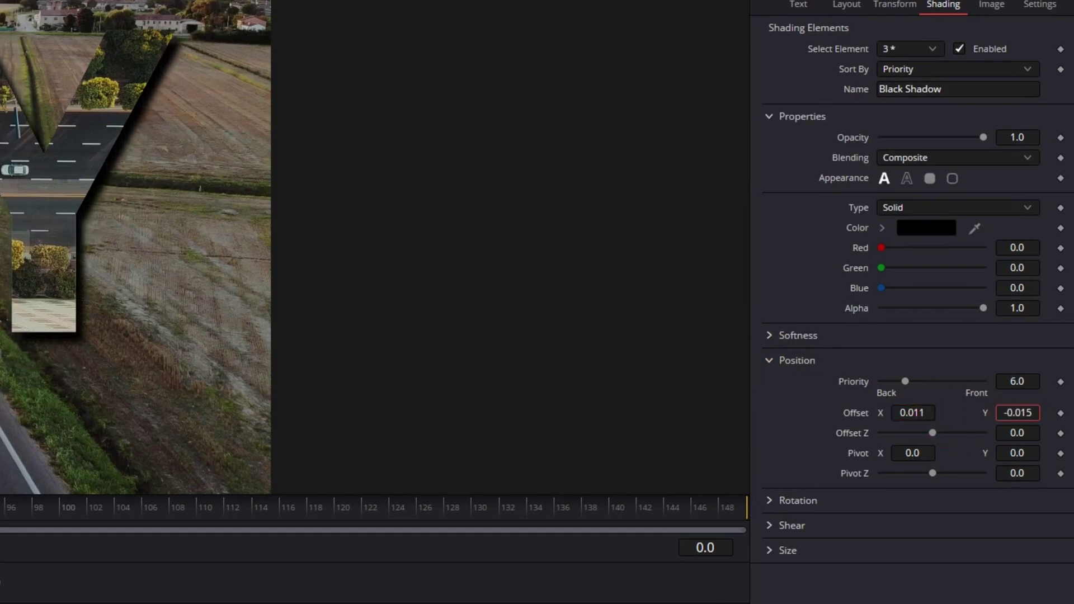
left_click(1014, 414)
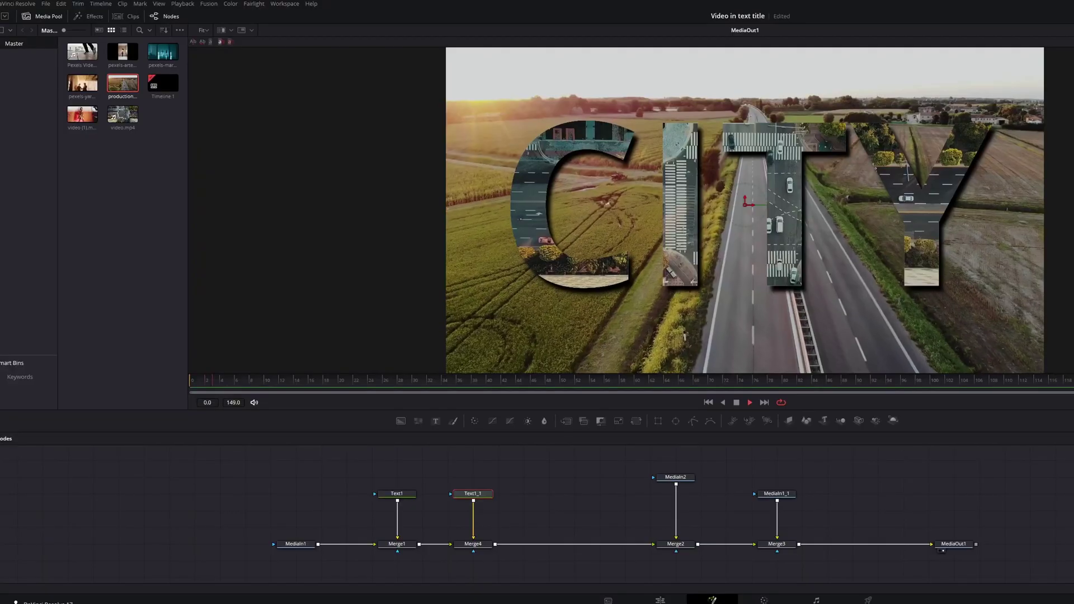
Step: Keyframe a lowered Merge3 Blend at frame 88 and play back the fade
left_click(998, 400)
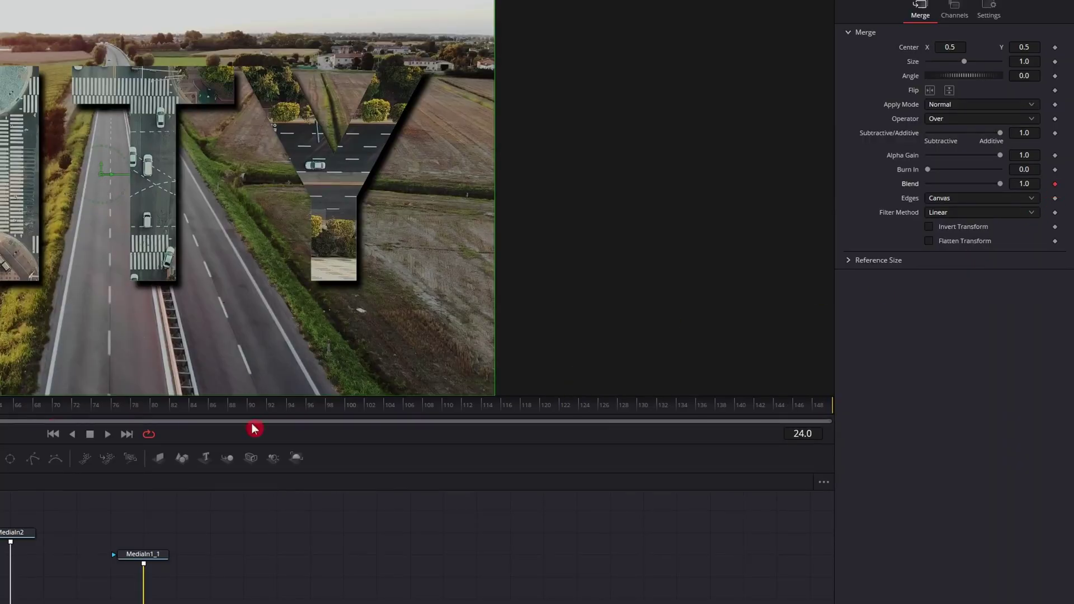
left_click_drag(177, 423, 239, 426)
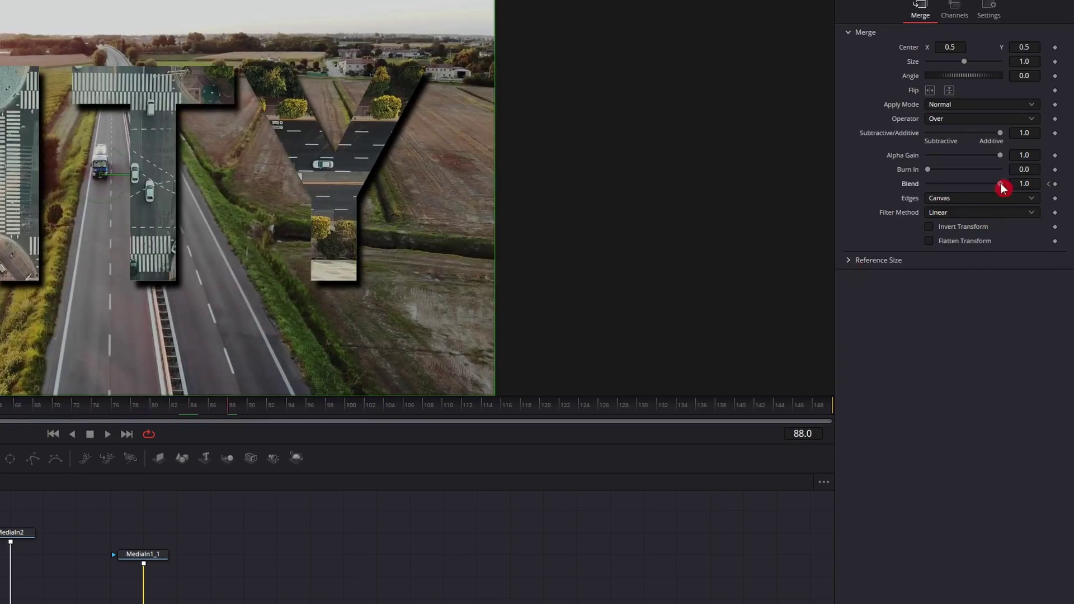
left_click_drag(1002, 188, 906, 192)
key("space")
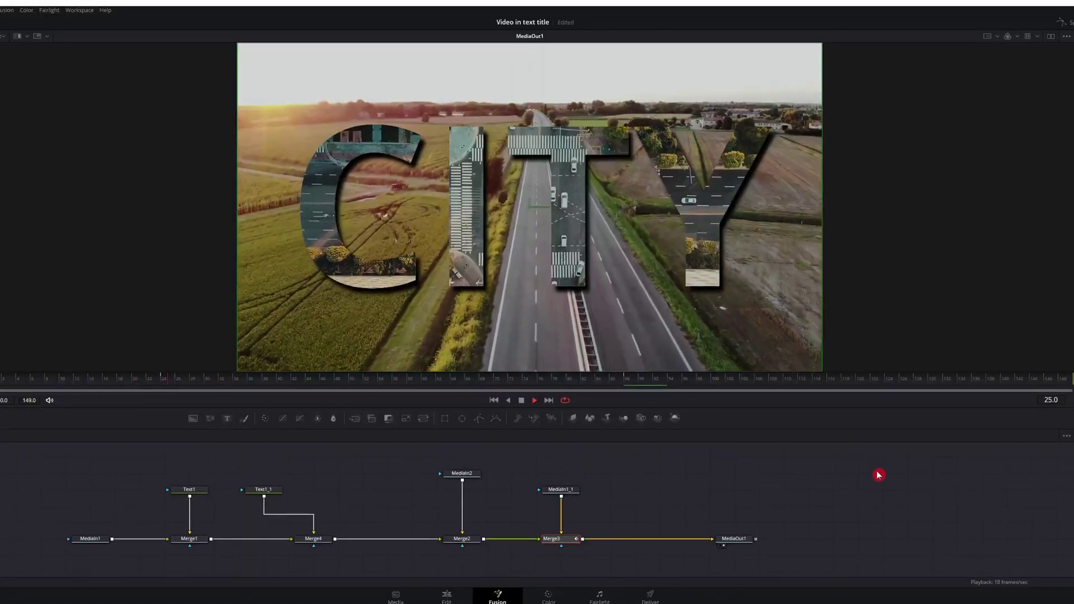